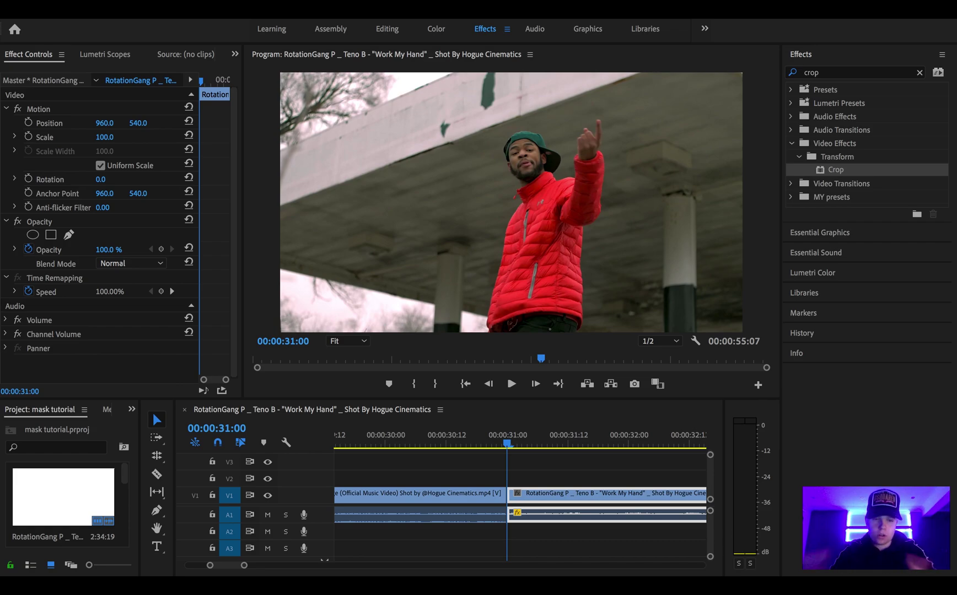
# Step: Examine the two video clips on either side of the cut on track V1
pyautogui.moveTo(503, 435); pyautogui.dragTo(457, 435)
pyautogui.click(457, 496)
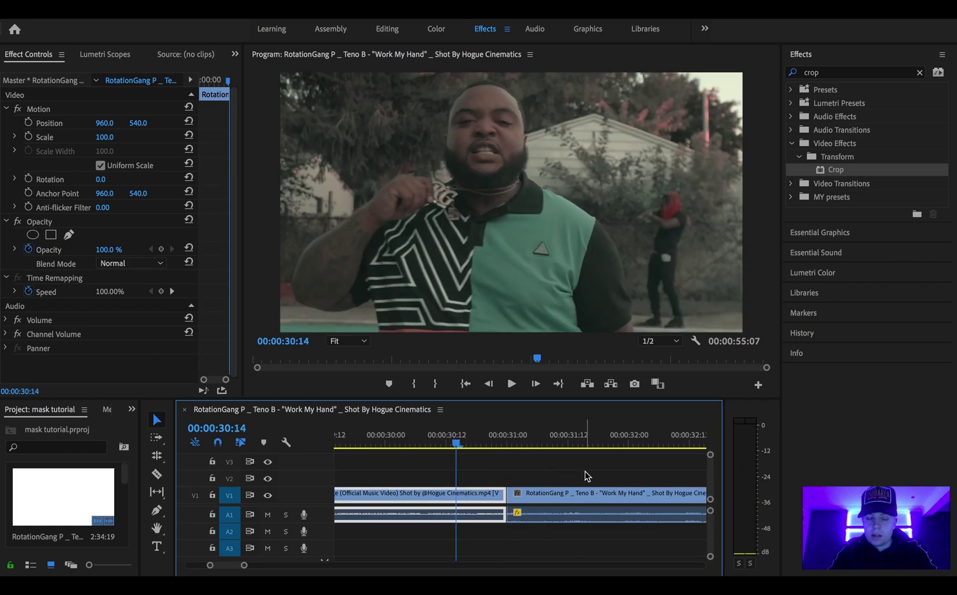
pyautogui.click(593, 493)
pyautogui.moveTo(488, 439); pyautogui.dragTo(453, 483)
pyautogui.click(438, 496)
pyautogui.moveTo(458, 440); pyautogui.dragTo(516, 447)
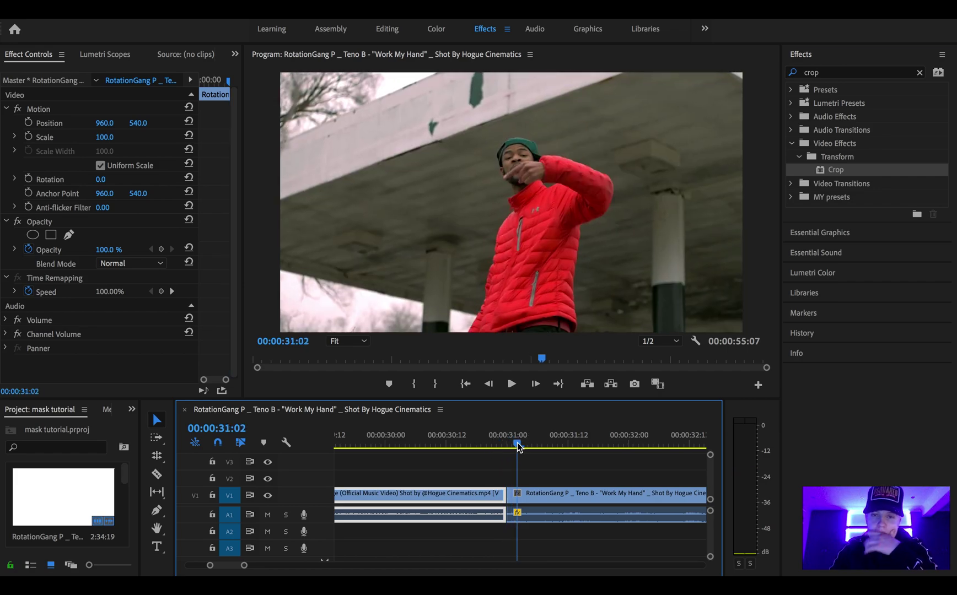
# Step: Place the playhead on the first frame of the second clip, at 00:00:31:00
pyautogui.moveTo(517, 443); pyautogui.dragTo(508, 442)
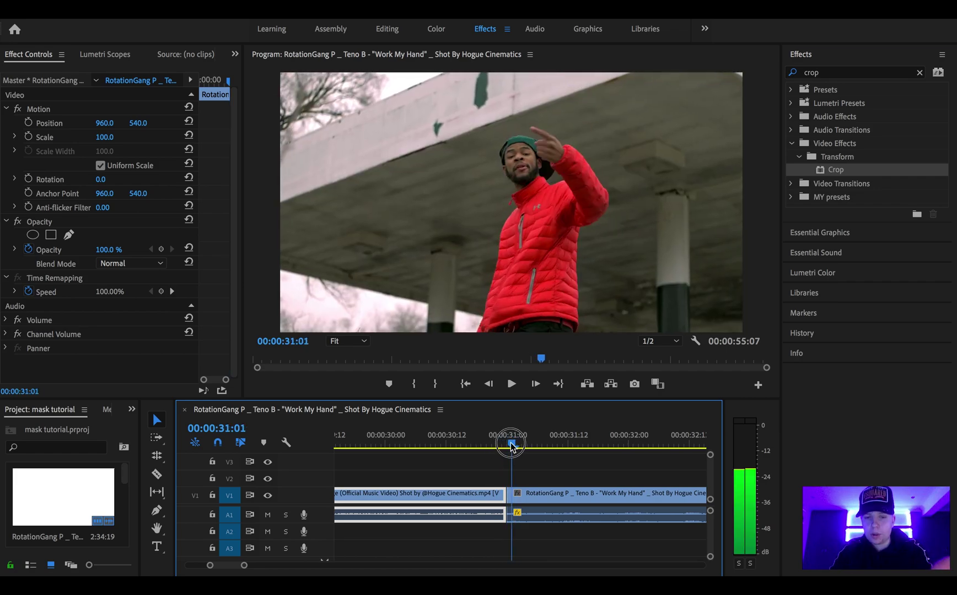
pyautogui.press('Left')
pyautogui.press('Right')
pyautogui.press('Left')
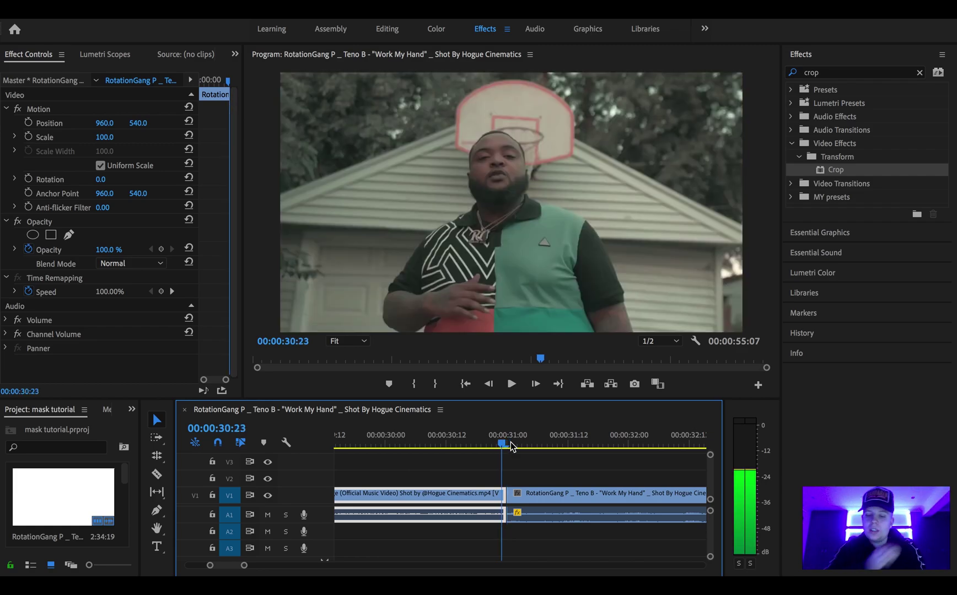
pyautogui.press('Right')
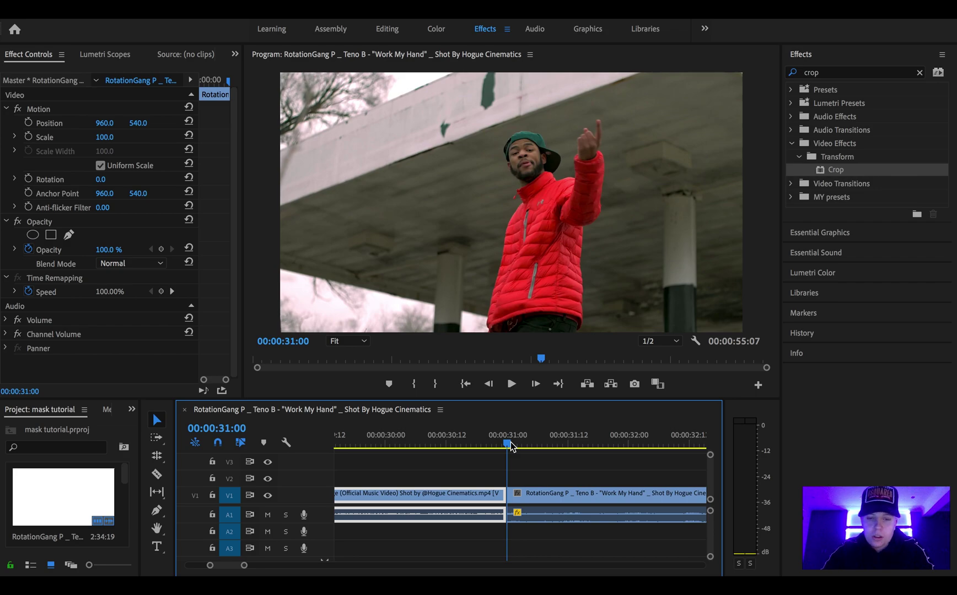
pyautogui.press('Left')
pyautogui.press('Right')
pyautogui.press('Left')
pyautogui.press('Right')
pyautogui.press('Left')
pyautogui.press('Right')
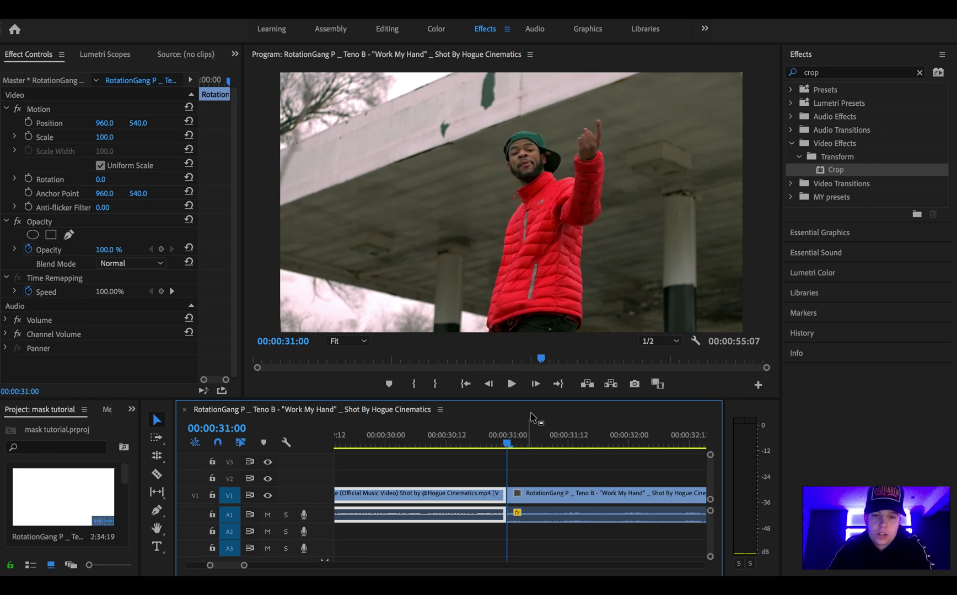
# Step: Export the current frame as a JPEG named Mask and import it into the project
pyautogui.click(634, 384)
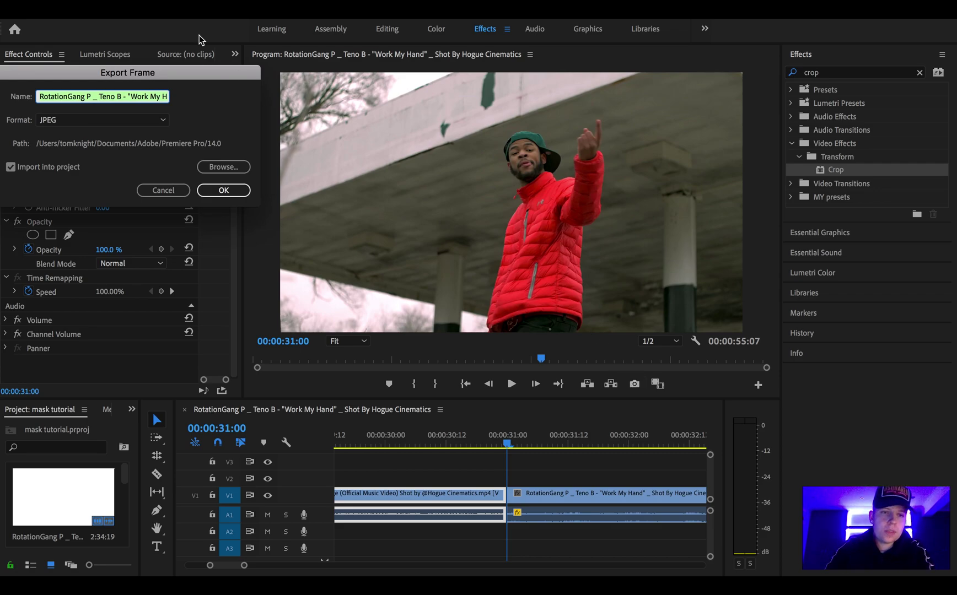
pyautogui.moveTo(169, 75); pyautogui.dragTo(505, 162)
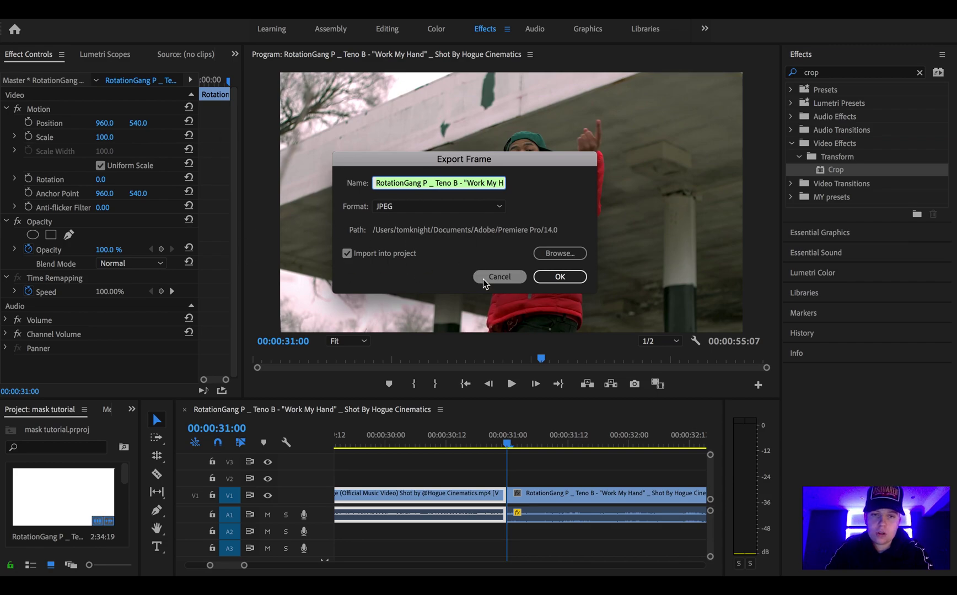
pyautogui.click(383, 182)
pyautogui.click(490, 183)
pyautogui.press('super+a')
pyautogui.press('BackSpace')
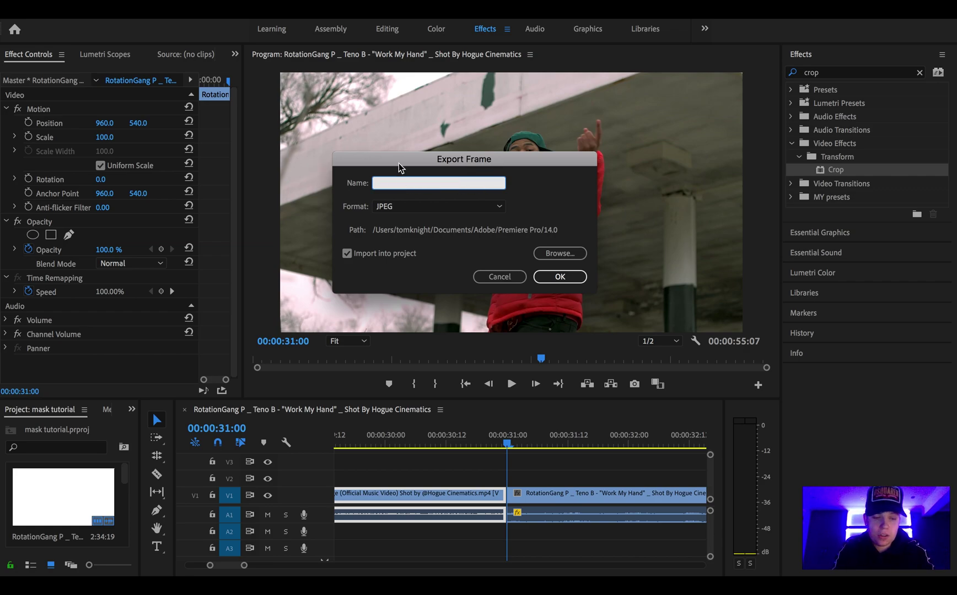
pyautogui.write('Mask')
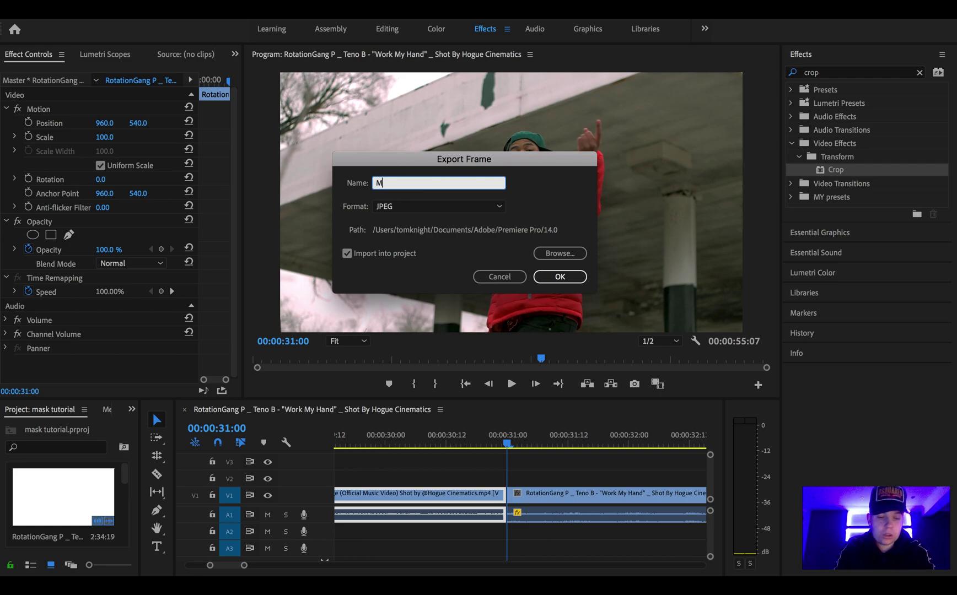
pyautogui.click(560, 276)
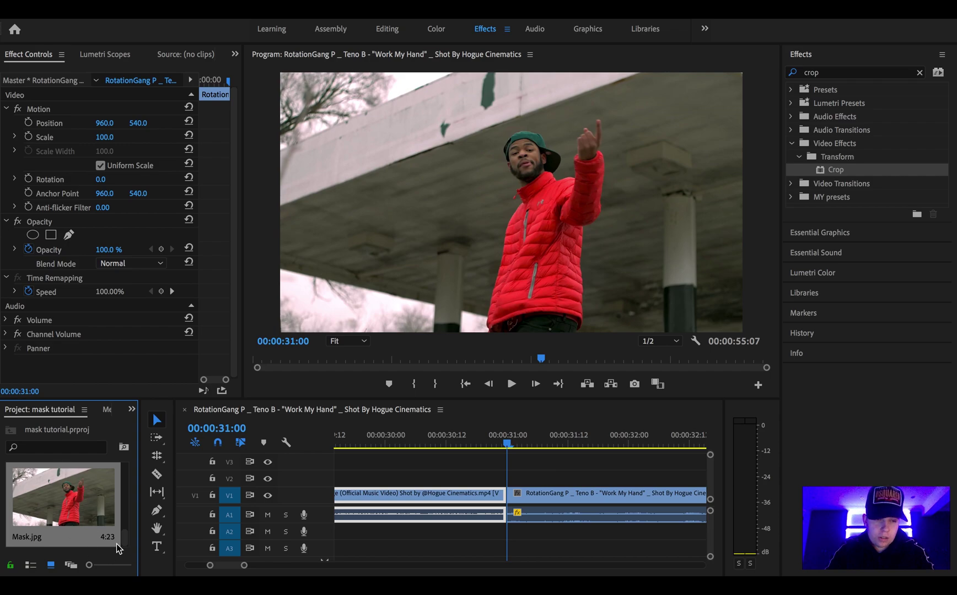
# Step: Place Mask.jpg on track V2 and move its start ahead of the cut to 00:00:30:17
pyautogui.moveTo(41, 498); pyautogui.dragTo(429, 427)
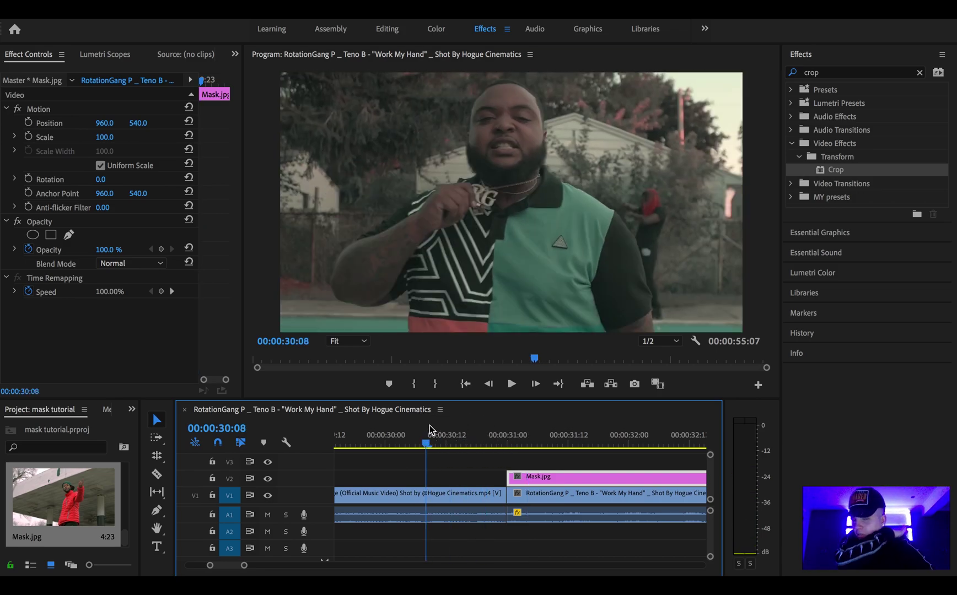
pyautogui.moveTo(428, 429); pyautogui.dragTo(477, 446)
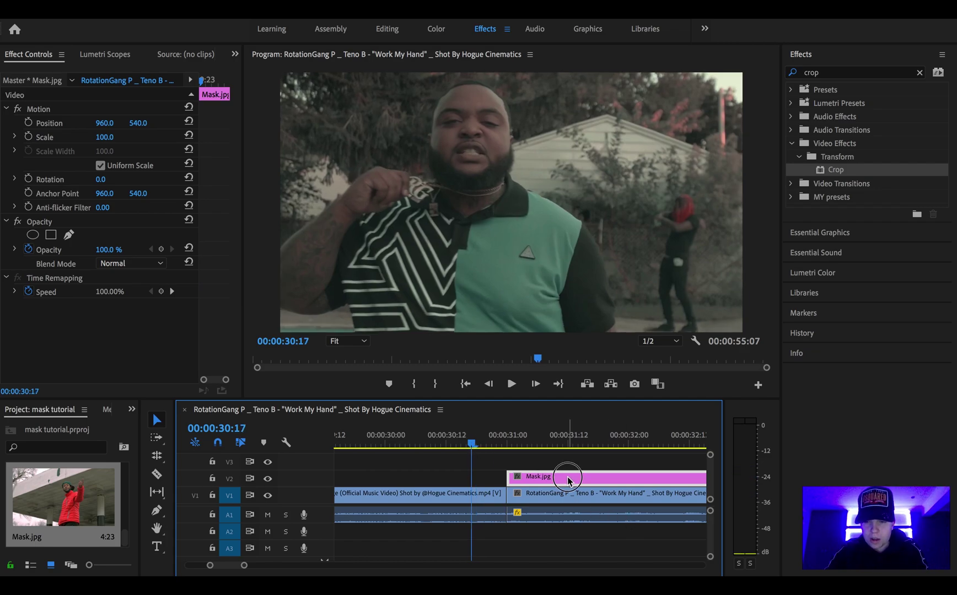
pyautogui.moveTo(568, 480); pyautogui.dragTo(529, 477)
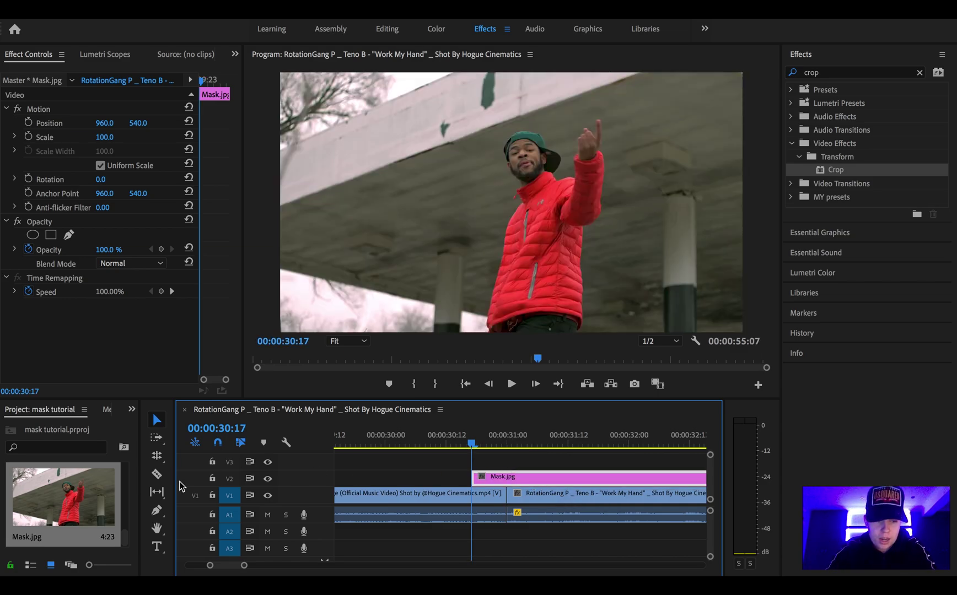
# Step: Split Mask.jpg on V2 at the cut between the V1 clips and delete the part after the cut
pyautogui.click(151, 478)
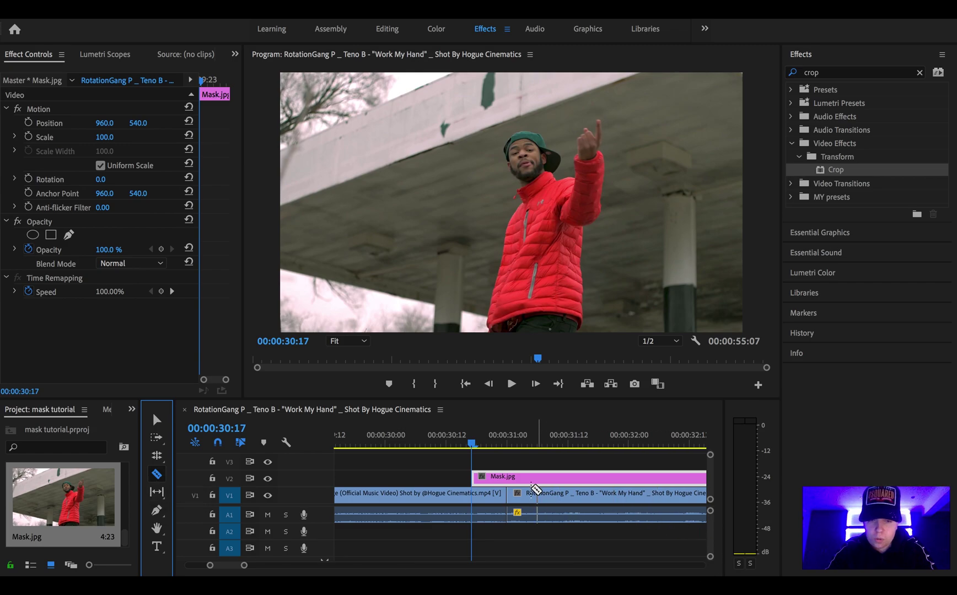
pyautogui.click(508, 478)
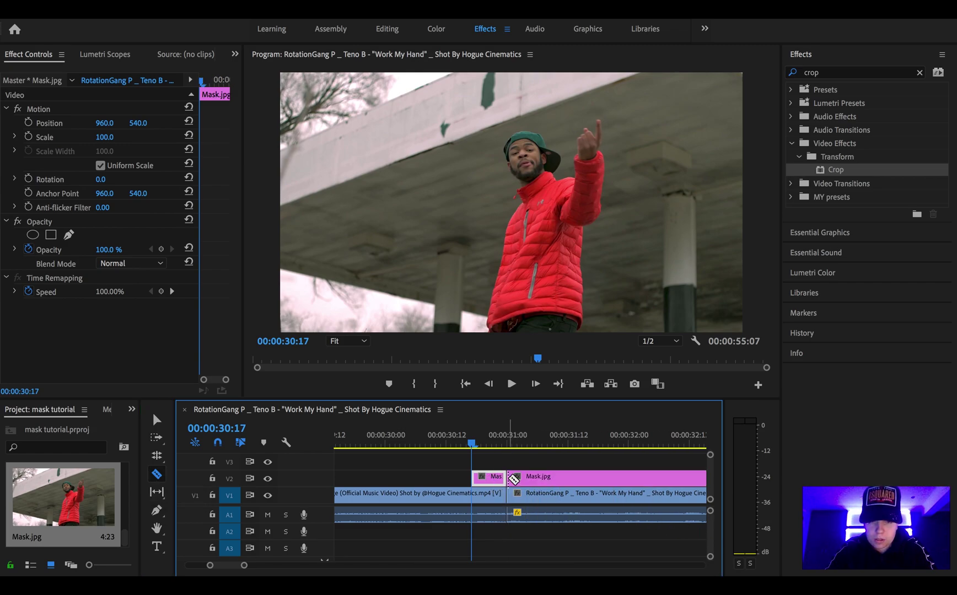
pyautogui.click(155, 421)
pyautogui.click(529, 477)
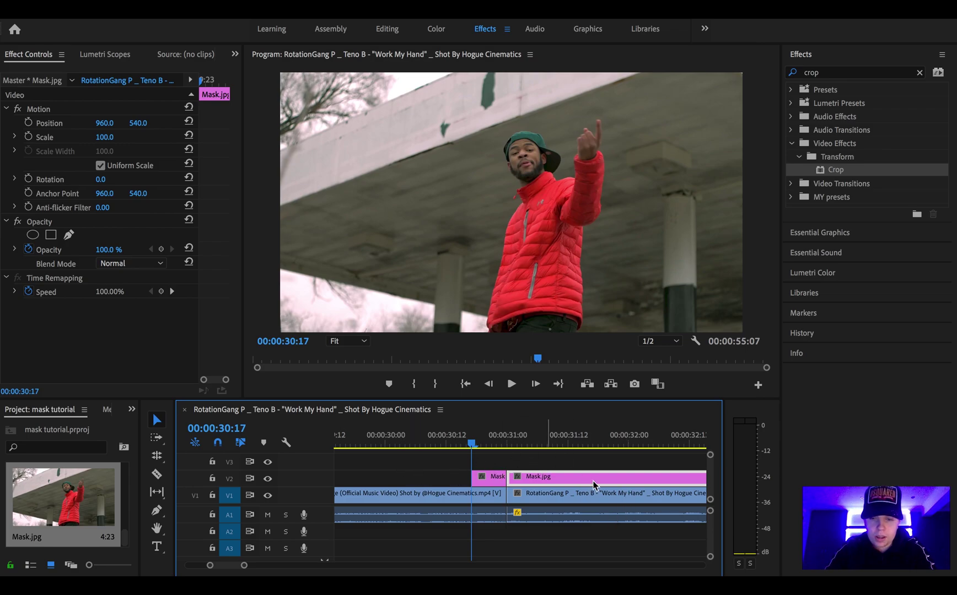
pyautogui.press('Delete')
# Step: Play through the Mask.jpg still before the cut and enlarge the program monitor
pyautogui.press('space')
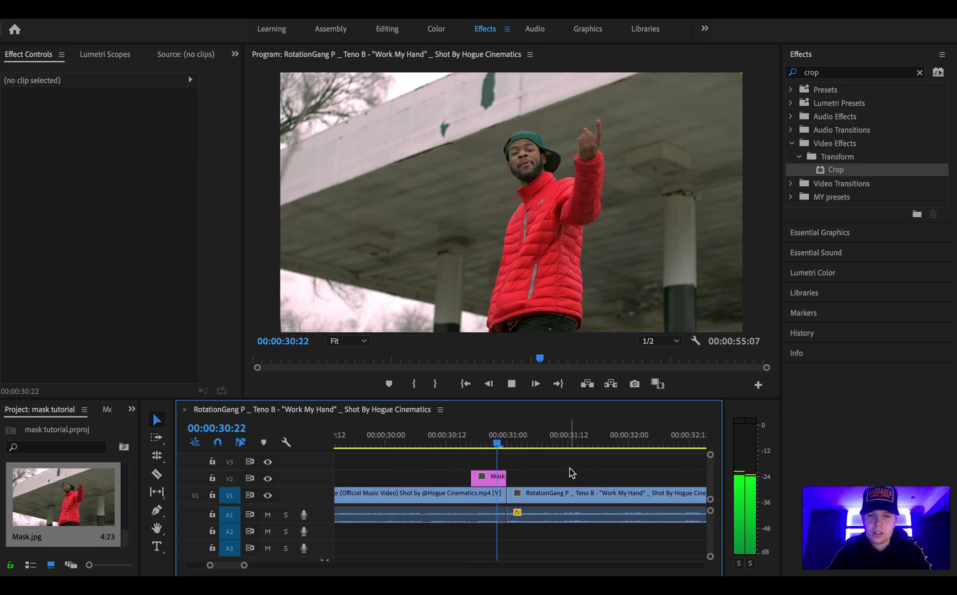
pyautogui.moveTo(528, 449); pyautogui.dragTo(483, 444)
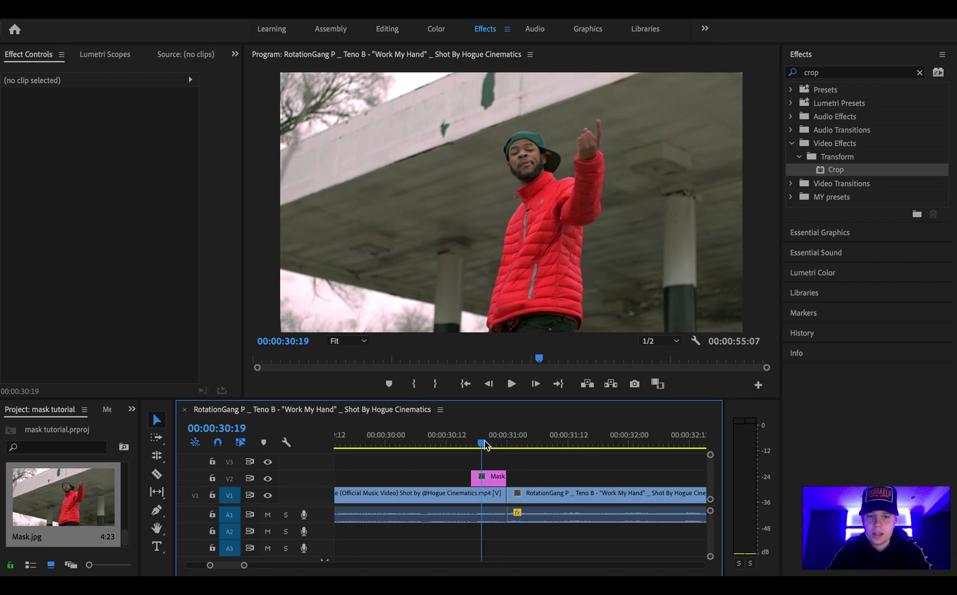
pyautogui.moveTo(490, 405); pyautogui.dragTo(502, 437)
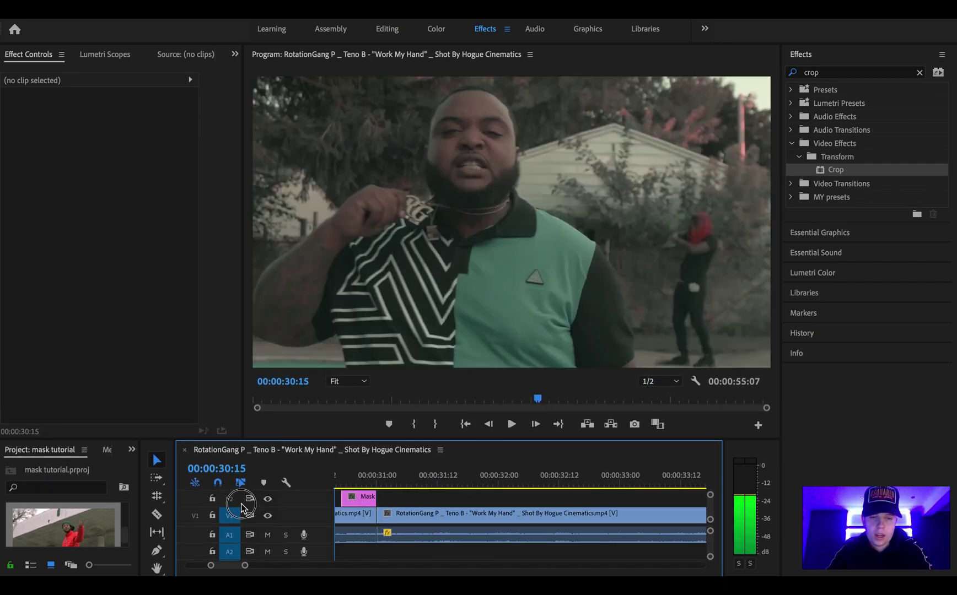
pyautogui.press('space')
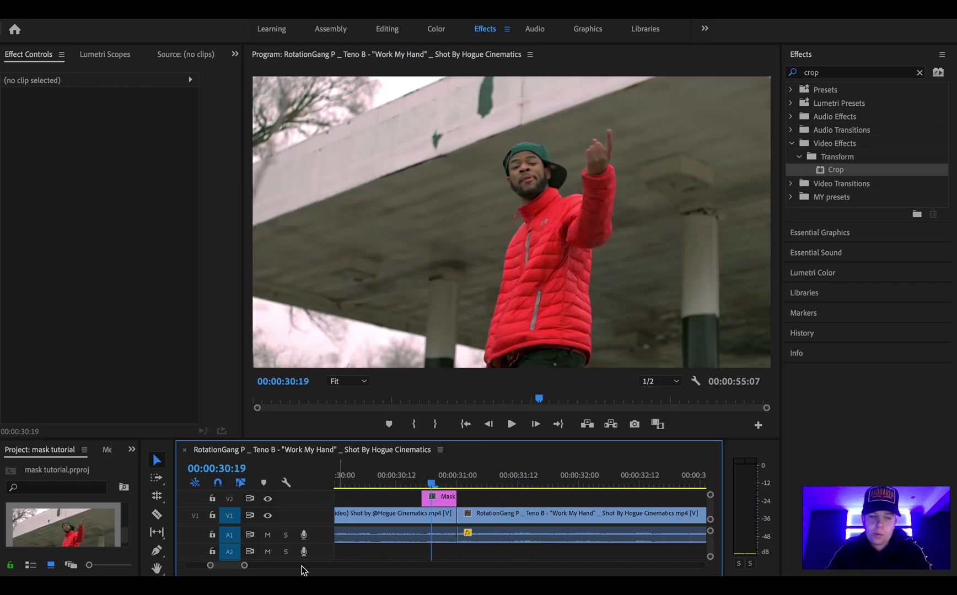
# Step: Add a free-draw opacity mask to the Mask.jpg clip at 00:00:30:17, with the monitor zoomed to 200%
pyautogui.moveTo(244, 566)
pyautogui.mouseDown()
pyautogui.moveTo(258, 569)
pyautogui.moveTo(226, 566)
pyautogui.mouseUp()
pyautogui.moveTo(523, 479); pyautogui.dragTo(479, 479)
pyautogui.click(543, 499)
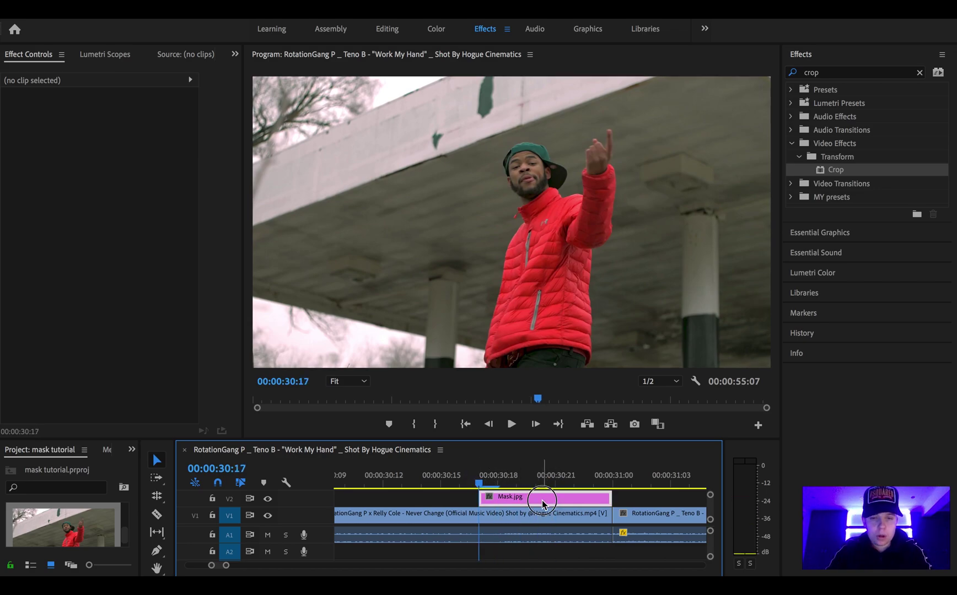
pyautogui.click(69, 237)
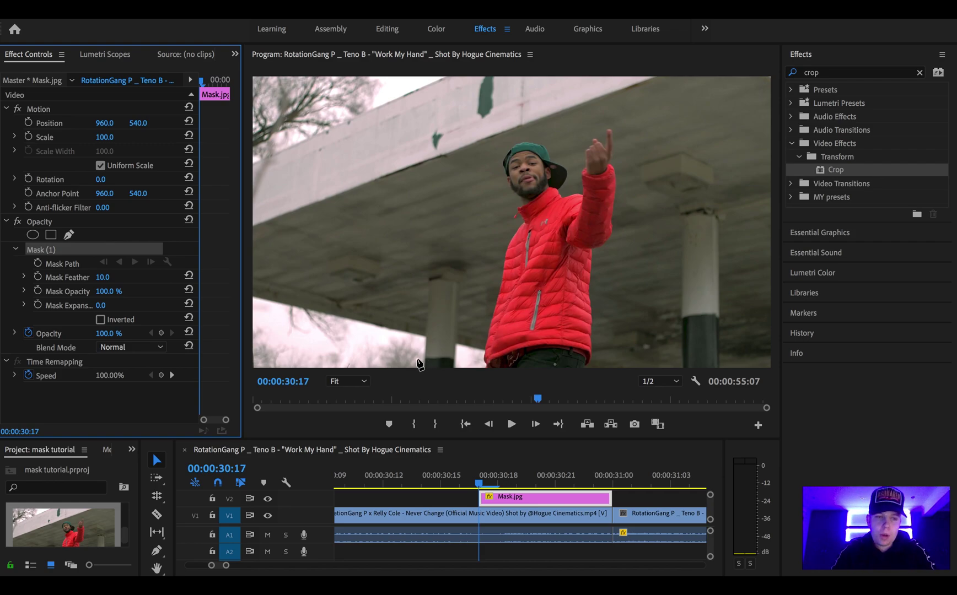
pyautogui.click(358, 381)
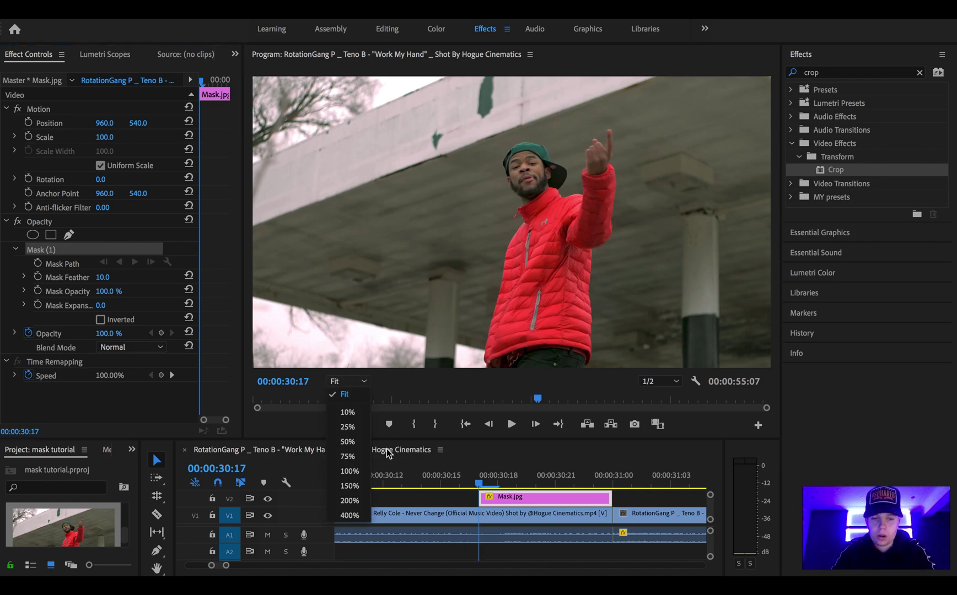
pyautogui.click(364, 502)
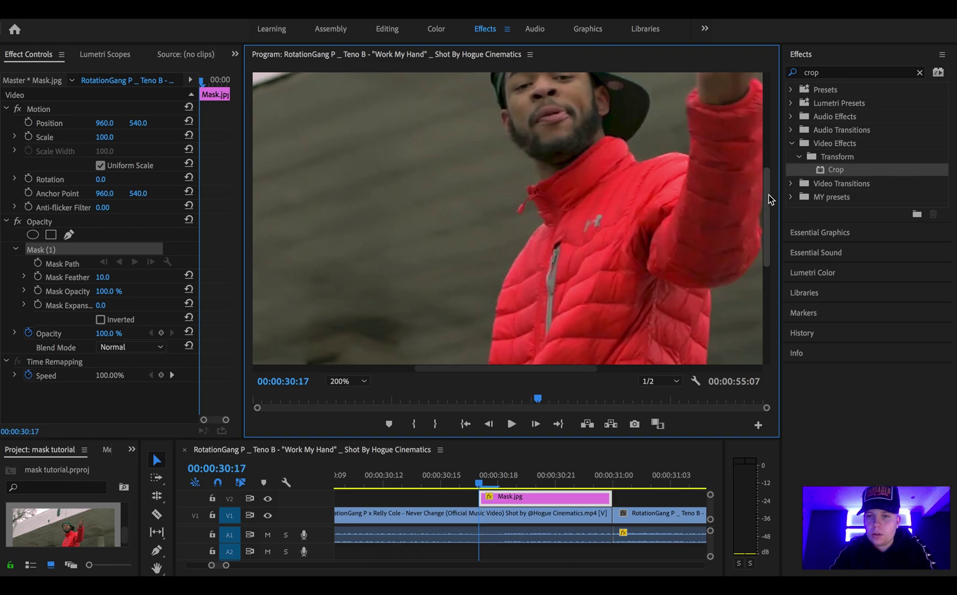
# Step: Trace the mask from the front of the man's cap down his face and the left edge of the red jacket
pyautogui.scroll(5, 445, 142)
pyautogui.click(527, 174)
pyautogui.click(507, 190)
pyautogui.click(494, 210)
pyautogui.click(490, 222)
pyautogui.click(498, 251)
pyautogui.click(504, 275)
pyautogui.click(516, 291)
pyautogui.click(535, 307)
pyautogui.click(539, 323)
pyautogui.click(529, 335)
pyautogui.moveTo(763, 204); pyautogui.dragTo(762, 212)
pyautogui.click(536, 143)
pyautogui.click(542, 157)
pyautogui.click(517, 187)
pyautogui.click(499, 223)
pyautogui.click(492, 260)
pyautogui.click(488, 302)
pyautogui.click(479, 336)
# Step: Continue the mask path around the jacket's lower left corner and the man's waist at the frame's bottom edge
pyautogui.moveTo(765, 267); pyautogui.dragTo(763, 306)
pyautogui.click(461, 281)
pyautogui.click(453, 322)
pyautogui.moveTo(773, 267); pyautogui.dragTo(771, 304)
pyautogui.click(444, 271)
pyautogui.click(454, 290)
pyautogui.click(449, 297)
# Step: Trace the mask up the right edge of the jacket and along the outside of the raised arm
pyautogui.click(687, 299)
pyautogui.click(700, 288)
pyautogui.click(710, 263)
pyautogui.click(708, 205)
pyautogui.click(711, 165)
pyautogui.click(704, 114)
pyautogui.moveTo(767, 309); pyautogui.dragTo(770, 256)
pyautogui.click(711, 183)
pyautogui.click(711, 158)
pyautogui.moveTo(499, 368); pyautogui.dragTo(551, 368)
pyautogui.scroll(3, 602, 331)
pyautogui.click(585, 228)
pyautogui.click(607, 202)
pyautogui.click(610, 178)
pyautogui.click(609, 161)
pyautogui.scroll(3, 765, 192)
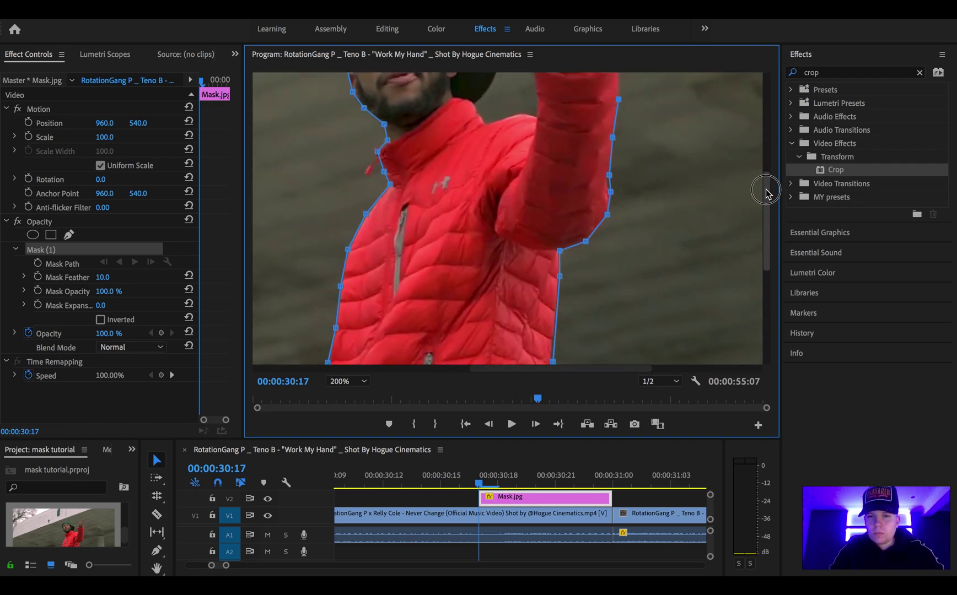
# Step: Trace the mask around the raised hand and pointing finger and down the inner side of the forearm
pyautogui.scroll(-6, 772, 190)
pyautogui.scroll(6, 772, 190)
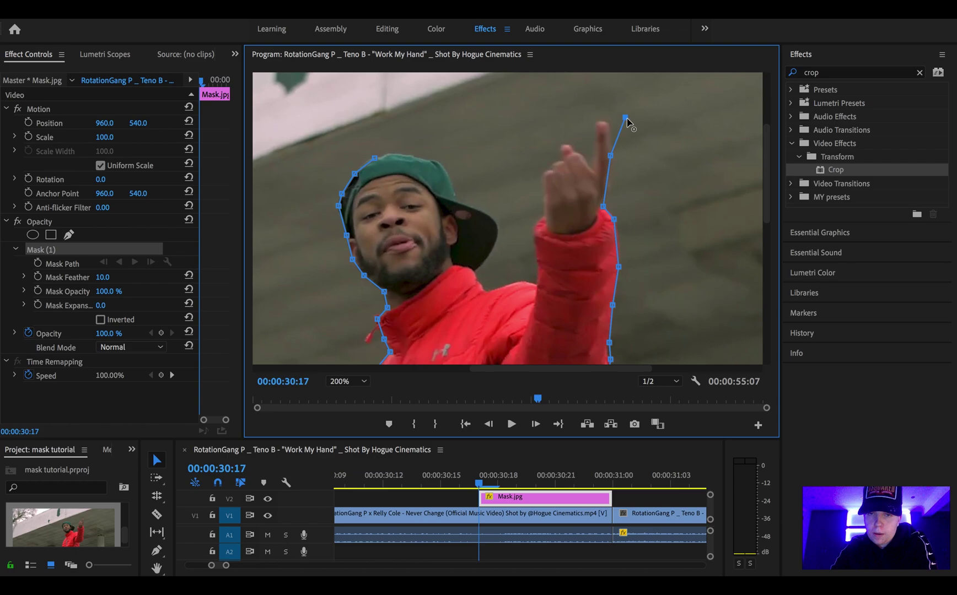
pyautogui.click(593, 166)
pyautogui.click(581, 151)
pyautogui.click(574, 150)
pyautogui.click(560, 125)
pyautogui.moveTo(560, 125)
pyautogui.mouseDown()
pyautogui.moveTo(548, 134)
pyautogui.moveTo(566, 144)
pyautogui.moveTo(541, 170)
pyautogui.mouseUp()
pyautogui.click(551, 178)
pyautogui.click(561, 157)
pyautogui.click(544, 212)
pyautogui.click(543, 193)
pyautogui.click(533, 224)
pyautogui.click(533, 247)
pyautogui.click(536, 285)
# Step: Trace the mask along the shoulder, neck and back of the cap to the starting point on the cap
pyautogui.click(520, 283)
pyautogui.click(501, 286)
pyautogui.click(484, 291)
pyautogui.click(473, 271)
pyautogui.click(486, 257)
pyautogui.click(498, 234)
pyautogui.click(486, 198)
pyautogui.click(497, 220)
pyautogui.click(472, 207)
pyautogui.click(455, 199)
pyautogui.click(447, 173)
pyautogui.click(434, 160)
pyautogui.click(417, 157)
pyautogui.click(394, 152)
# Step: Inspect the mask outline along the man's edges at 400% and return the monitor to Fit
pyautogui.click(364, 381)
pyautogui.click(349, 515)
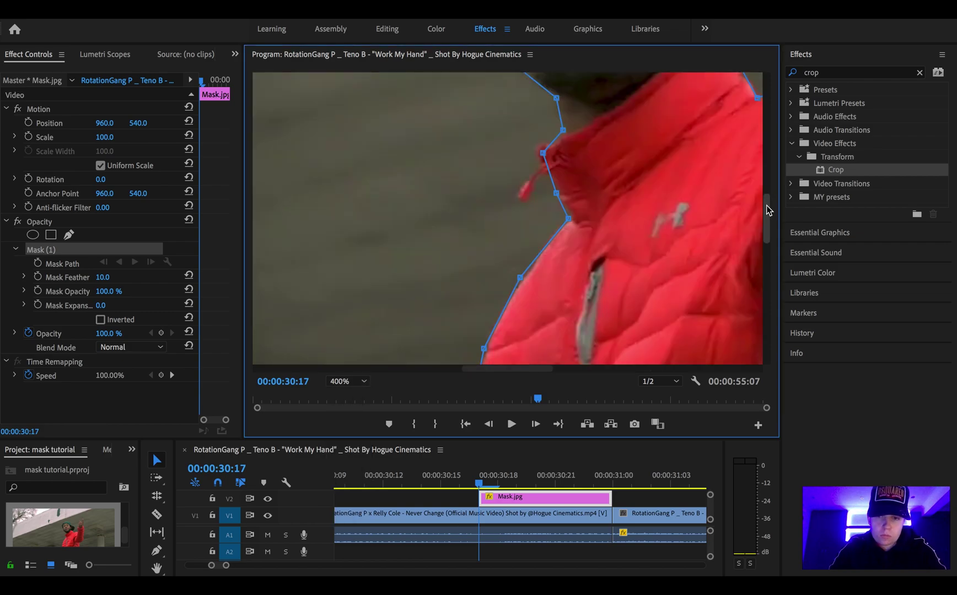
pyautogui.click(337, 381)
pyautogui.click(345, 394)
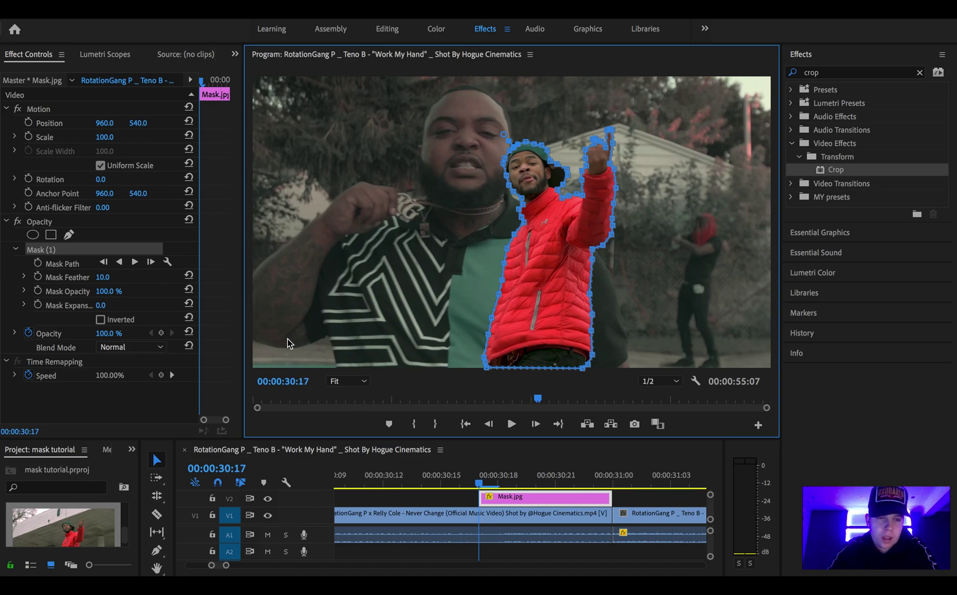
# Step: Deselect the mask outline and set the Mask Feather to 5.0 with the playhead at 00:00:30:17
pyautogui.click(127, 408)
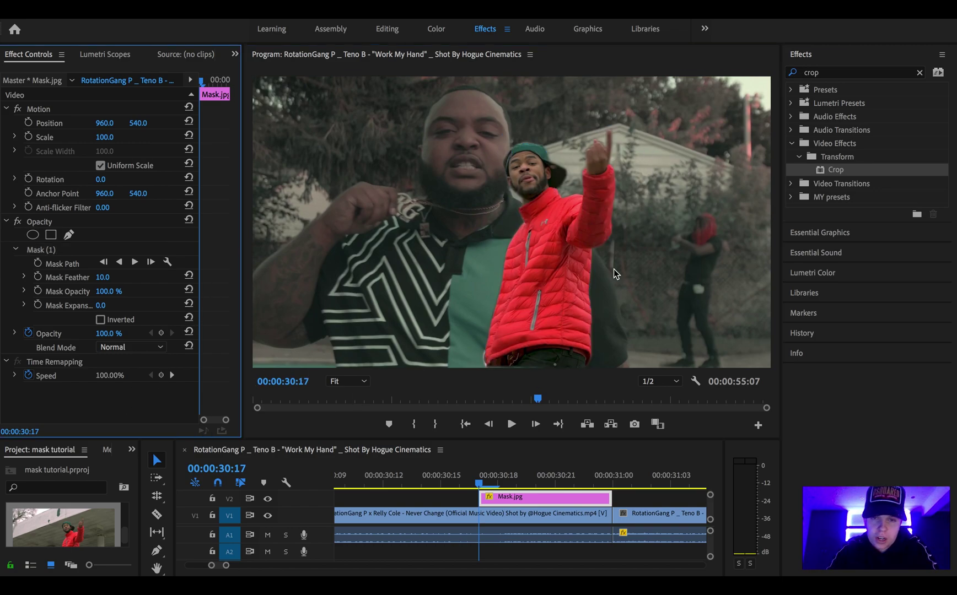
pyautogui.moveTo(484, 483)
pyautogui.mouseDown()
pyautogui.moveTo(512, 477)
pyautogui.moveTo(480, 478)
pyautogui.mouseUp()
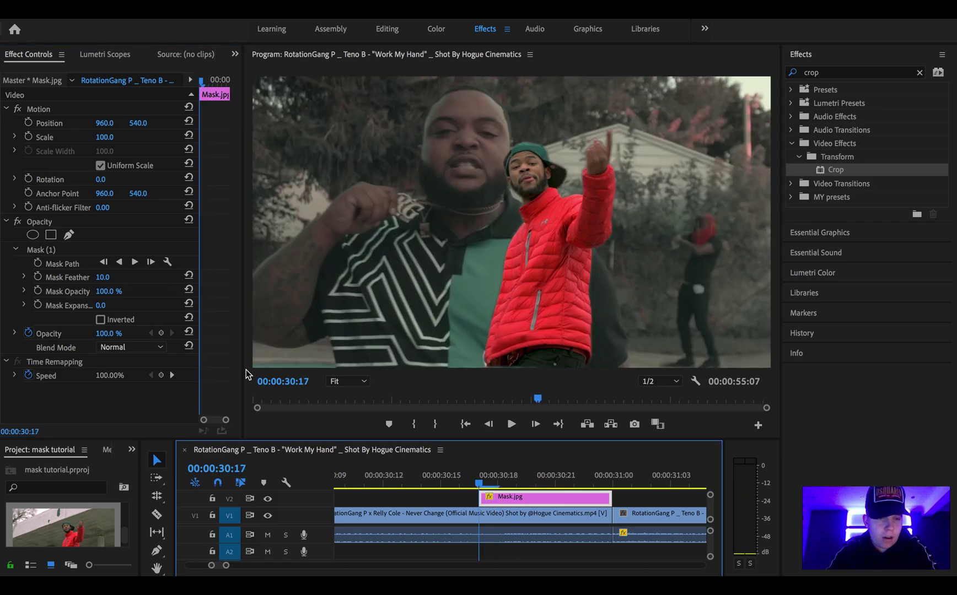
pyautogui.moveTo(102, 277)
pyautogui.mouseDown()
pyautogui.moveTo(166, 277)
pyautogui.moveTo(105, 277)
pyautogui.mouseUp()
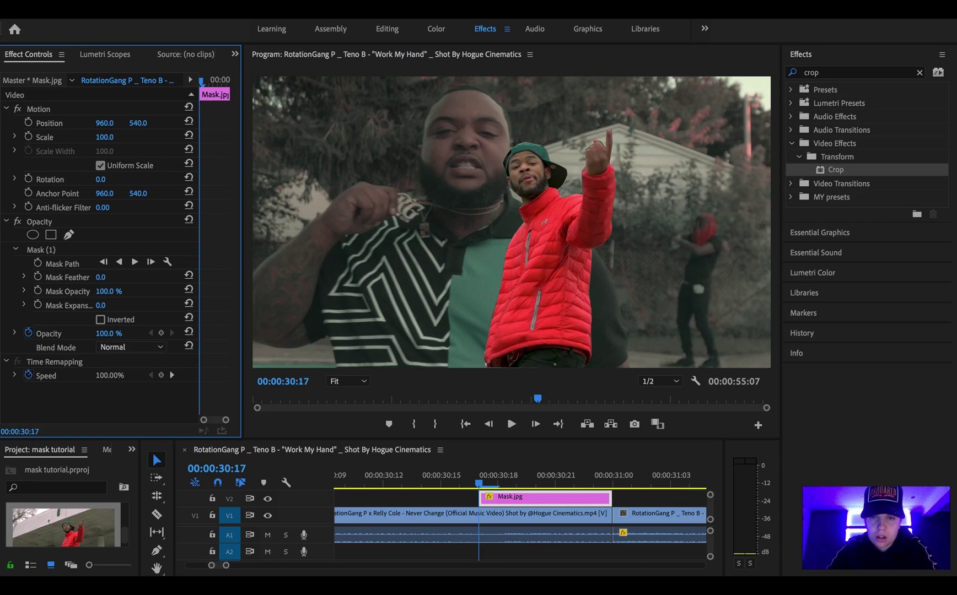
pyautogui.moveTo(105, 277)
pyautogui.mouseDown()
pyautogui.moveTo(118, 277)
pyautogui.moveTo(110, 277)
pyautogui.mouseUp()
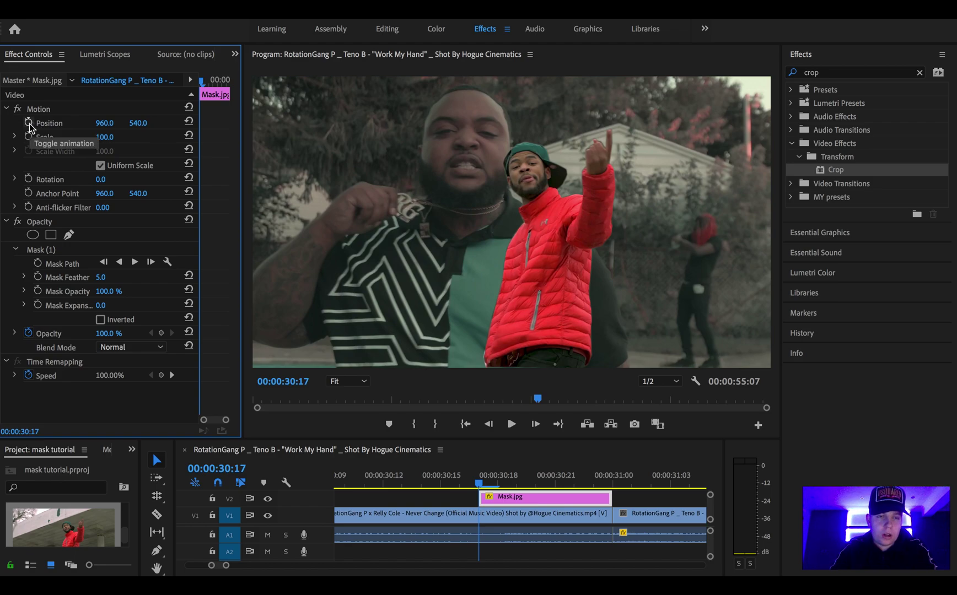
# Step: Lower the Mask.jpg cutout out of frame to a vertical position of 1505 and enable Position keyframing at the clip's start
pyautogui.moveTo(149, 127); pyautogui.dragTo(339, 127)
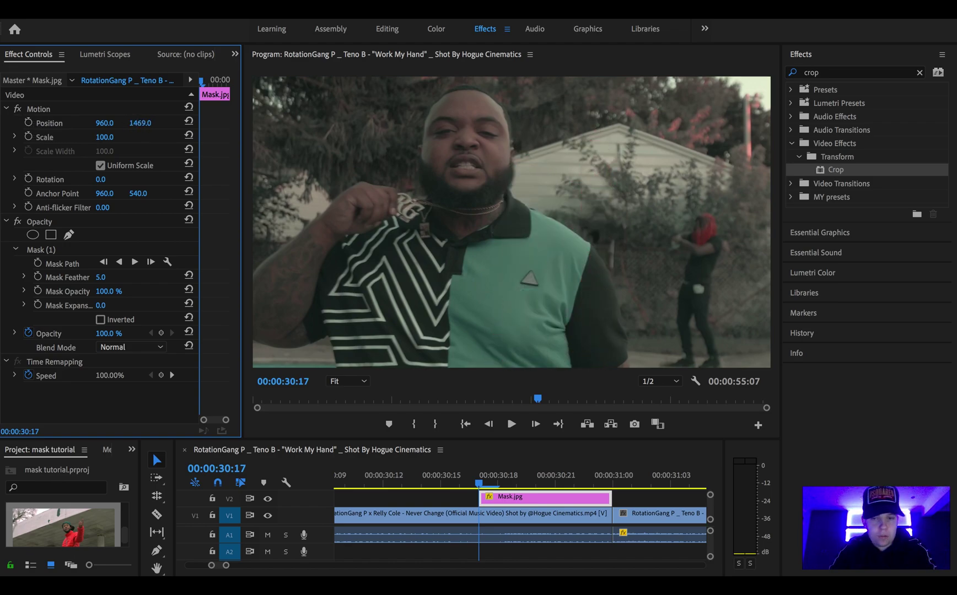
pyautogui.click(28, 124)
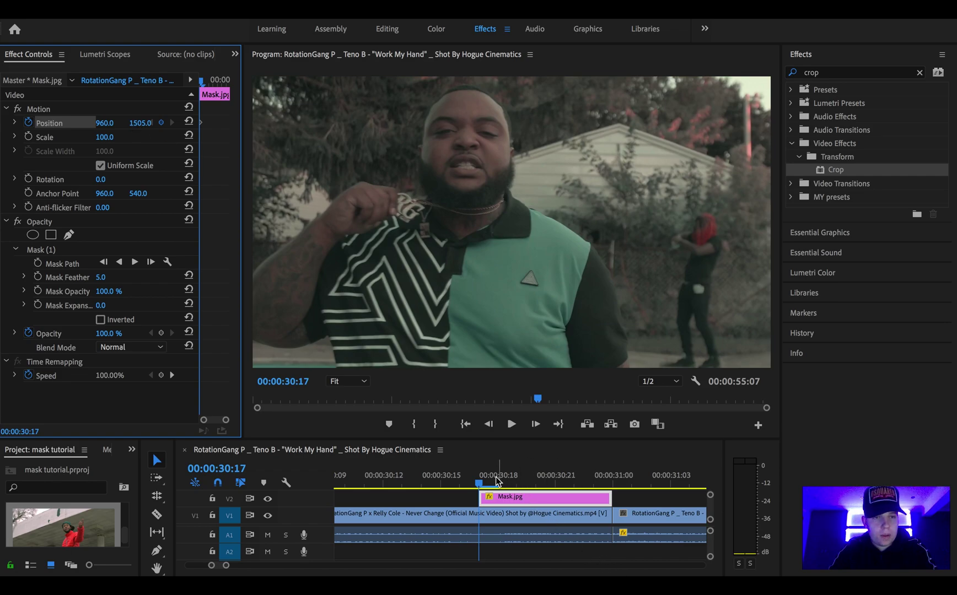
# Step: Keyframe the cutout's vertical position at 540.0 on 00:00:30:21 and play the rise through the cut
pyautogui.moveTo(495, 481); pyautogui.dragTo(555, 482)
pyautogui.click(143, 128)
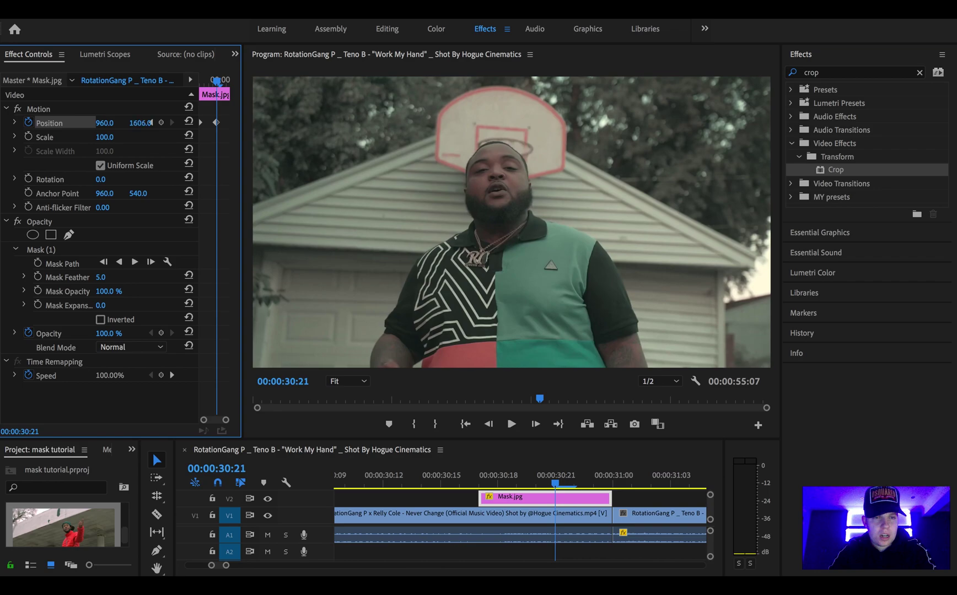
pyautogui.moveTo(140, 123)
pyautogui.mouseDown()
pyautogui.moveTo(117, 123)
pyautogui.moveTo(133, 123)
pyautogui.mouseUp()
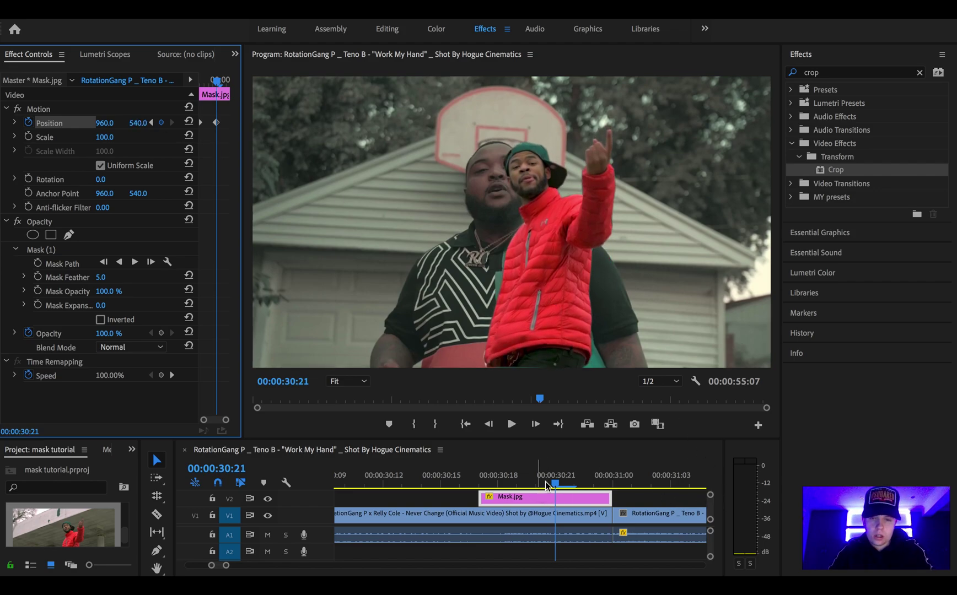
pyautogui.moveTo(545, 481); pyautogui.dragTo(460, 483)
pyautogui.press('space')
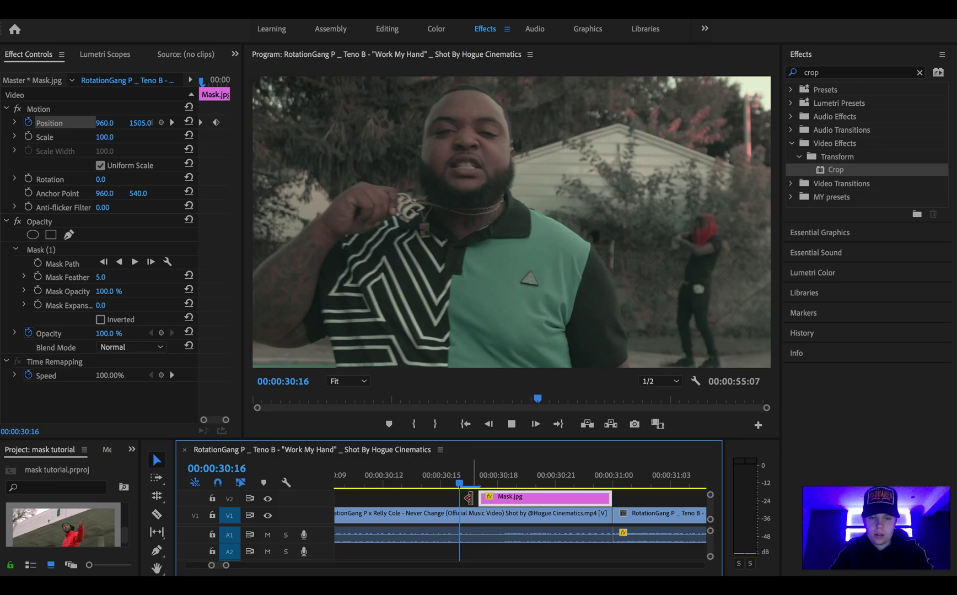
pyautogui.press('space')
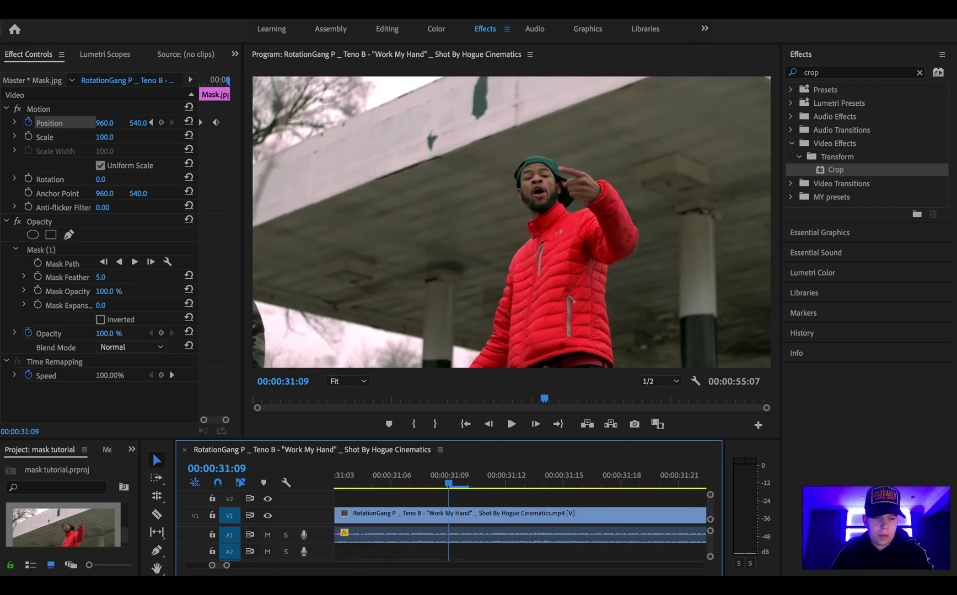
# Step: Extend the start of the Mask.jpg clip back to 00:00:30:10
pyautogui.moveTo(226, 565)
pyautogui.mouseDown()
pyautogui.moveTo(264, 562)
pyautogui.moveTo(233, 565)
pyautogui.moveTo(242, 565)
pyautogui.mouseUp()
pyautogui.moveTo(424, 496); pyautogui.dragTo(382, 496)
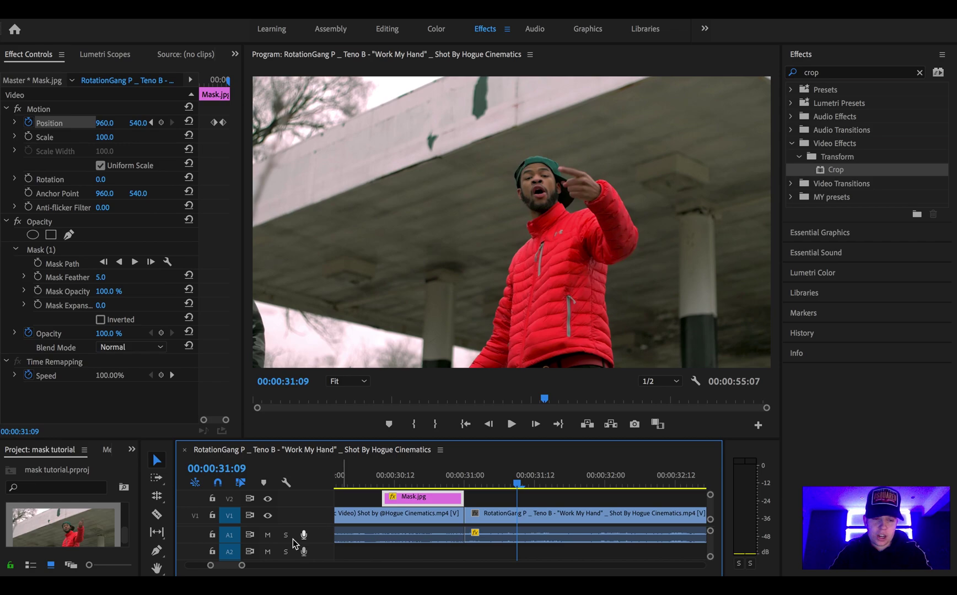
pyautogui.moveTo(236, 565); pyautogui.dragTo(230, 568)
# Step: Delete the Position keyframes of Mask.jpg and restore its vertical position to 540.0
pyautogui.click(481, 474)
pyautogui.moveTo(481, 474); pyautogui.dragTo(522, 477)
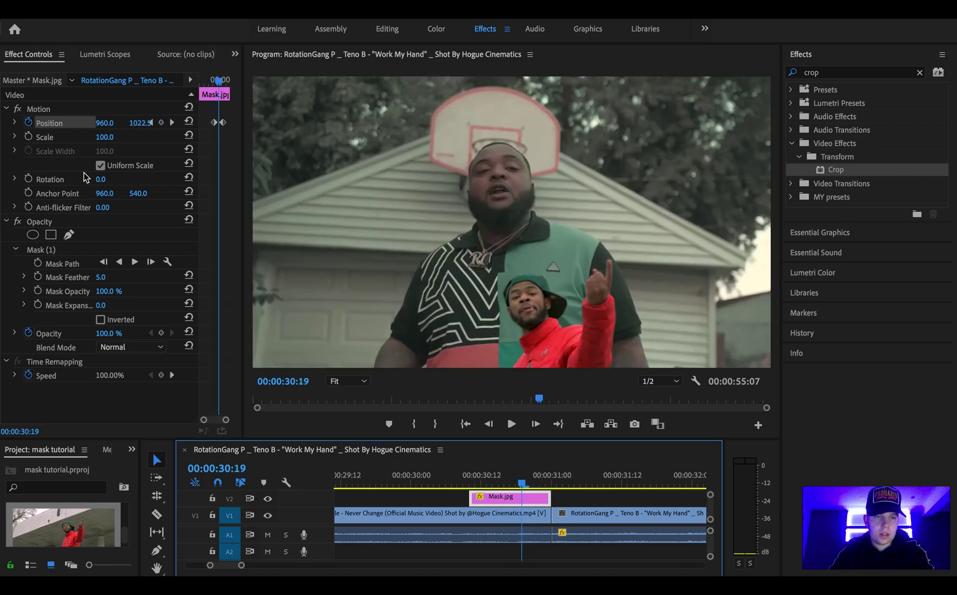
pyautogui.click(28, 123)
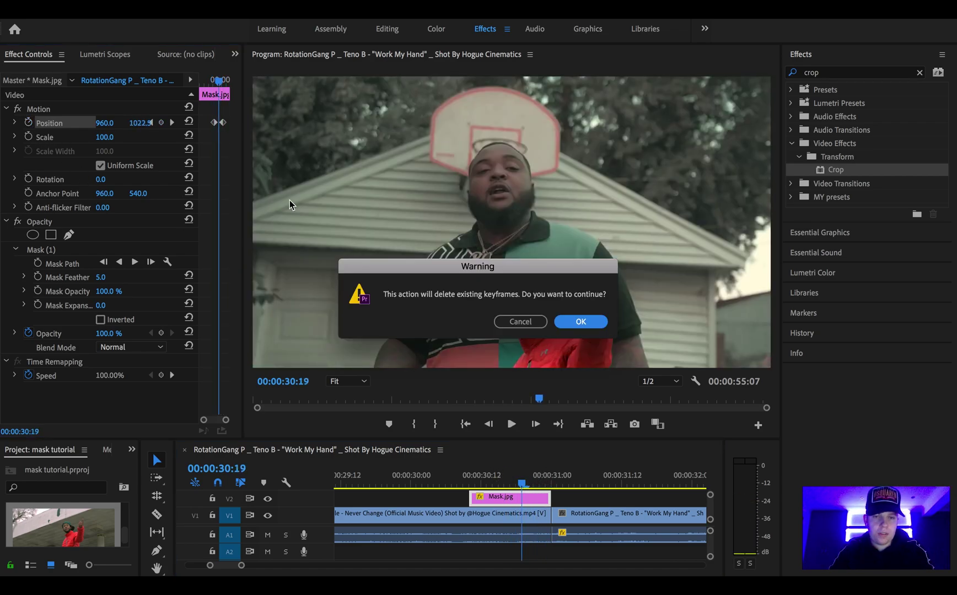
pyautogui.click(577, 322)
pyautogui.moveTo(140, 123); pyautogui.dragTo(7, 122)
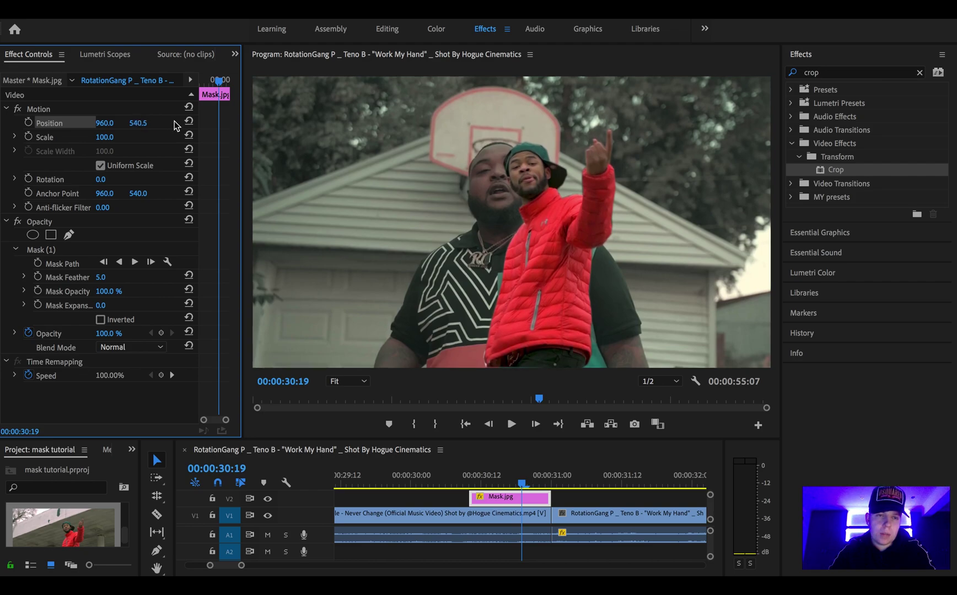
pyautogui.click(151, 124)
pyautogui.press('BackSpace')
pyautogui.press('Return')
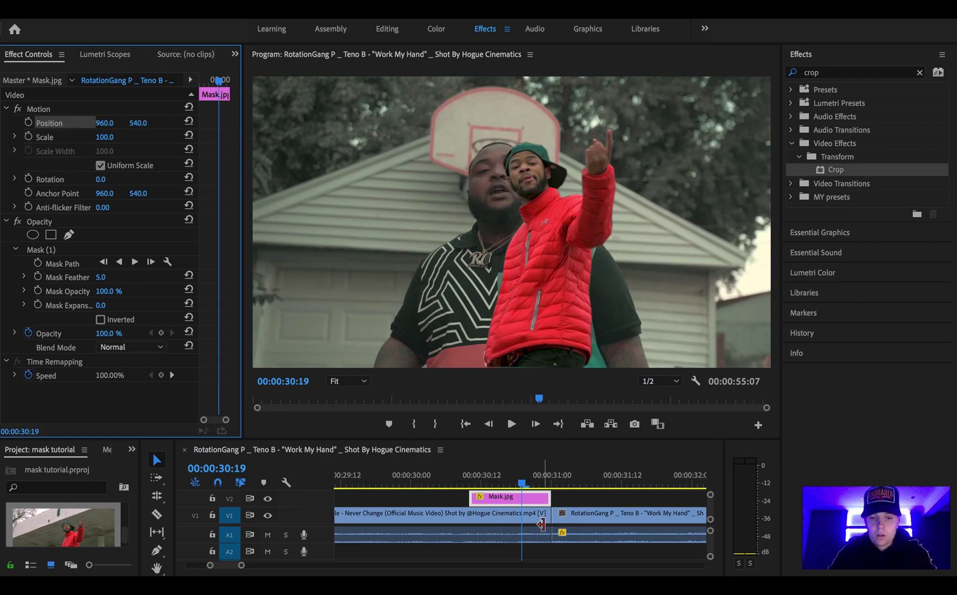
# Step: Keyframe the vertical position of Mask.jpg from 1484.0 at the clip's start, 00:00:30:10, to about 538 at 00:00:30:17
pyautogui.click(475, 481)
pyautogui.moveTo(475, 481); pyautogui.dragTo(469, 482)
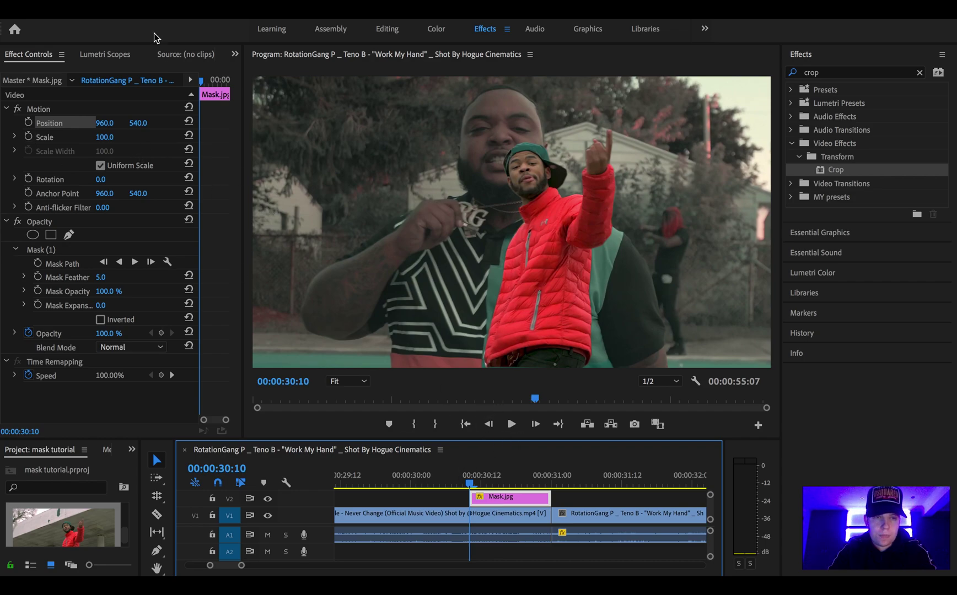
pyautogui.moveTo(139, 123); pyautogui.dragTo(205, 122)
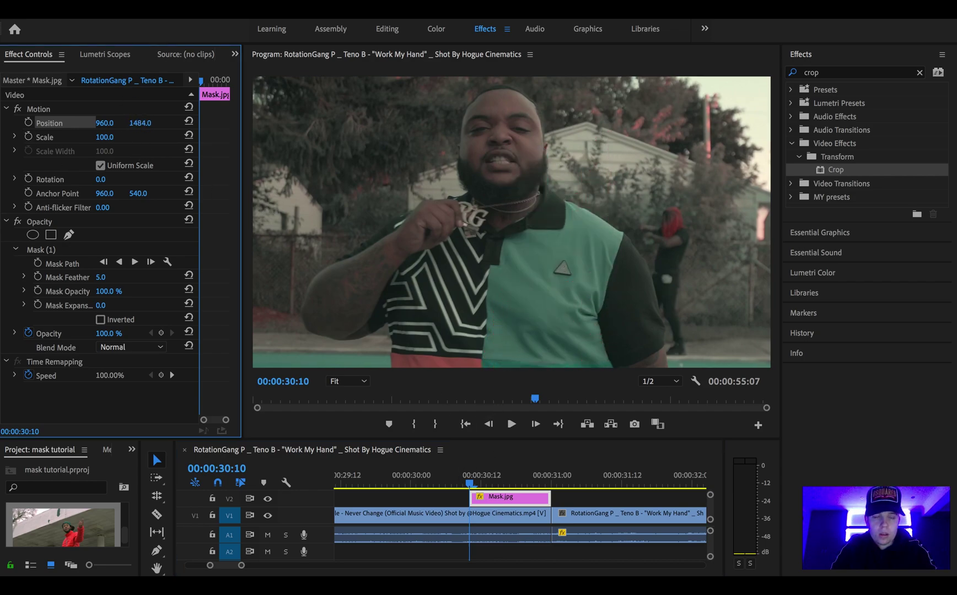
pyautogui.click(30, 126)
pyautogui.moveTo(504, 481); pyautogui.dragTo(511, 483)
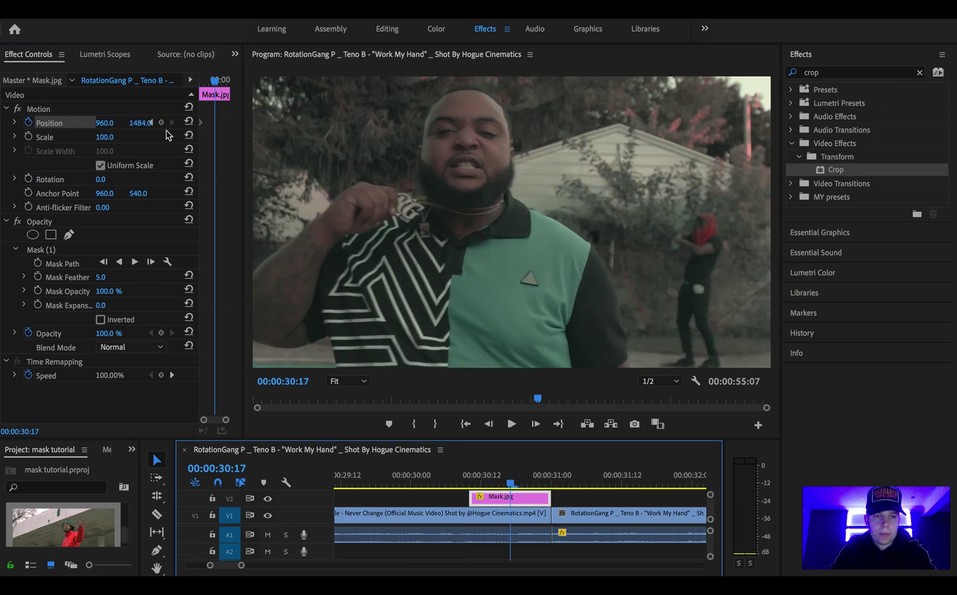
pyautogui.moveTo(141, 123); pyautogui.dragTo(105, 123)
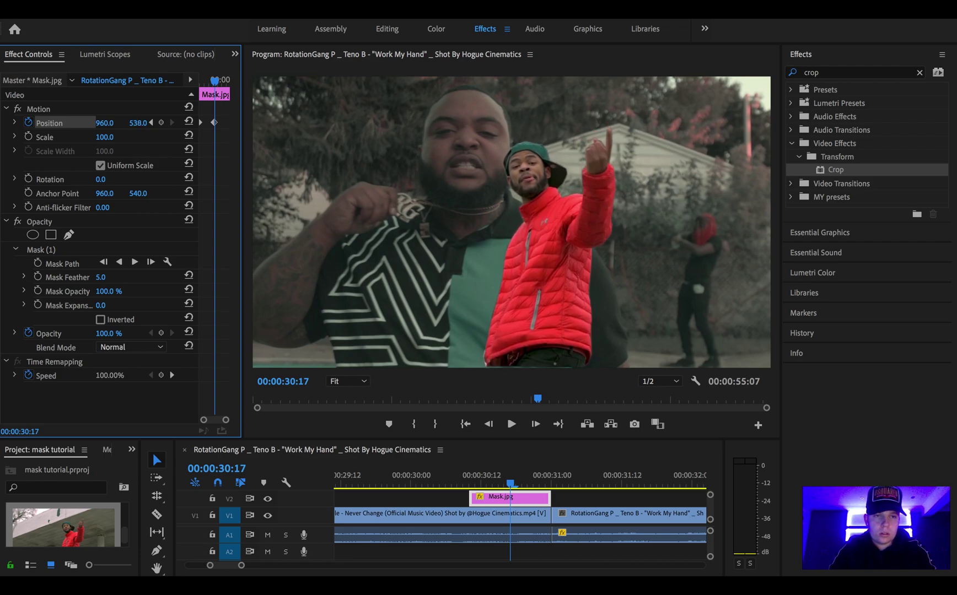
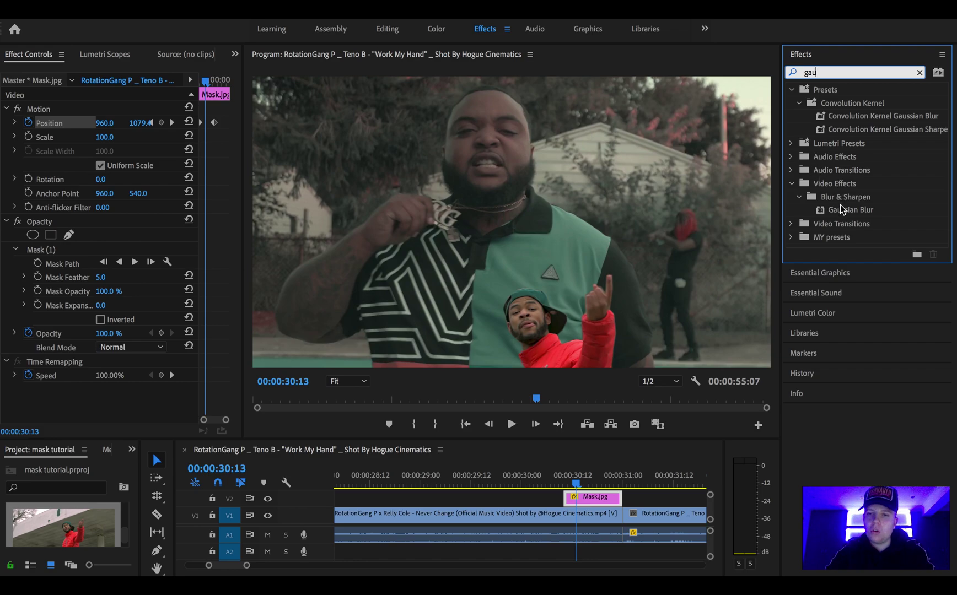
# Step: Apply the Gaussian Blur effect to the Mask.jpg clip and bring its blur settings into view
pyautogui.moveTo(845, 213); pyautogui.dragTo(593, 496)
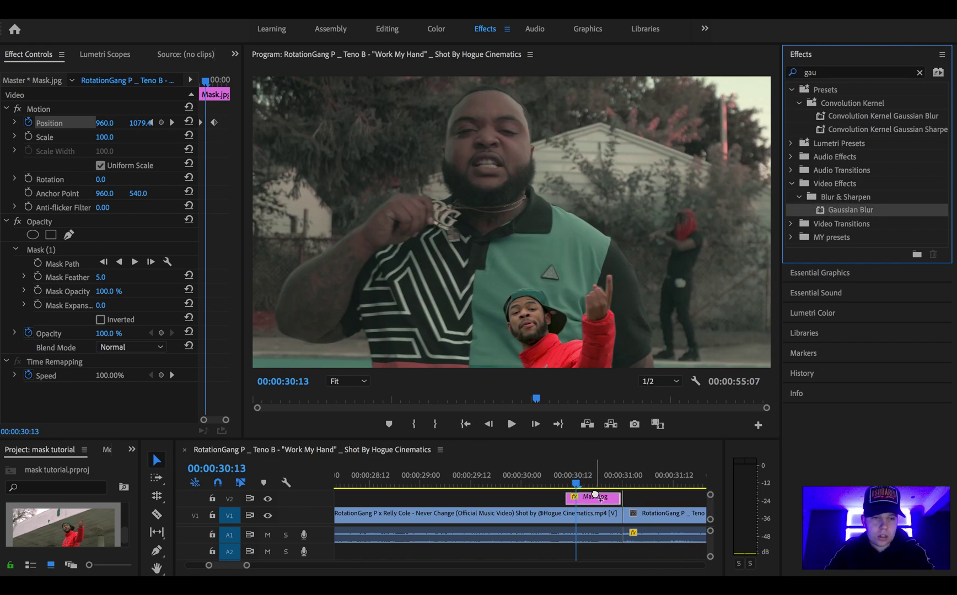
pyautogui.scroll(-2, 140, 361)
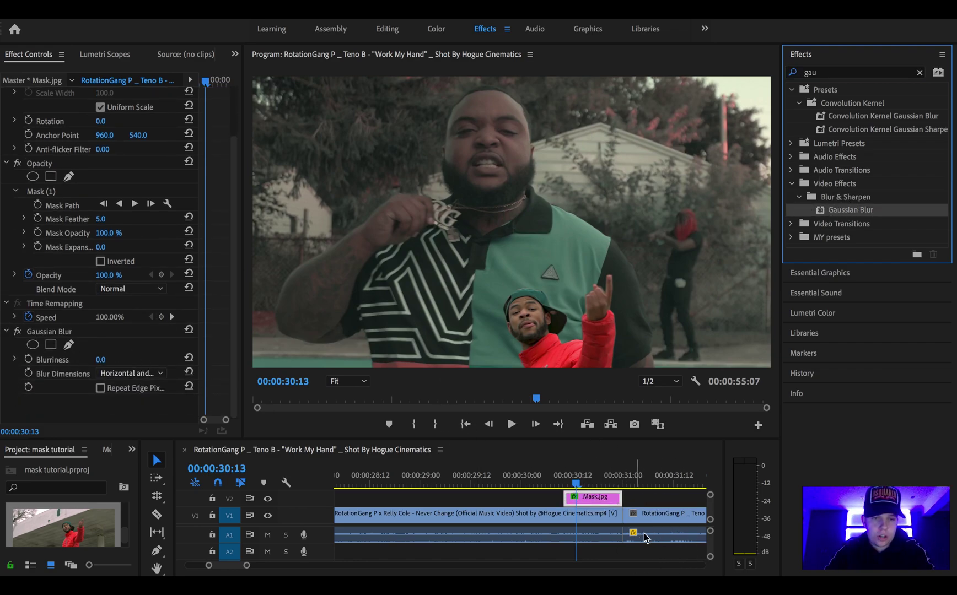
pyautogui.click(573, 478)
pyautogui.moveTo(574, 478); pyautogui.dragTo(567, 479)
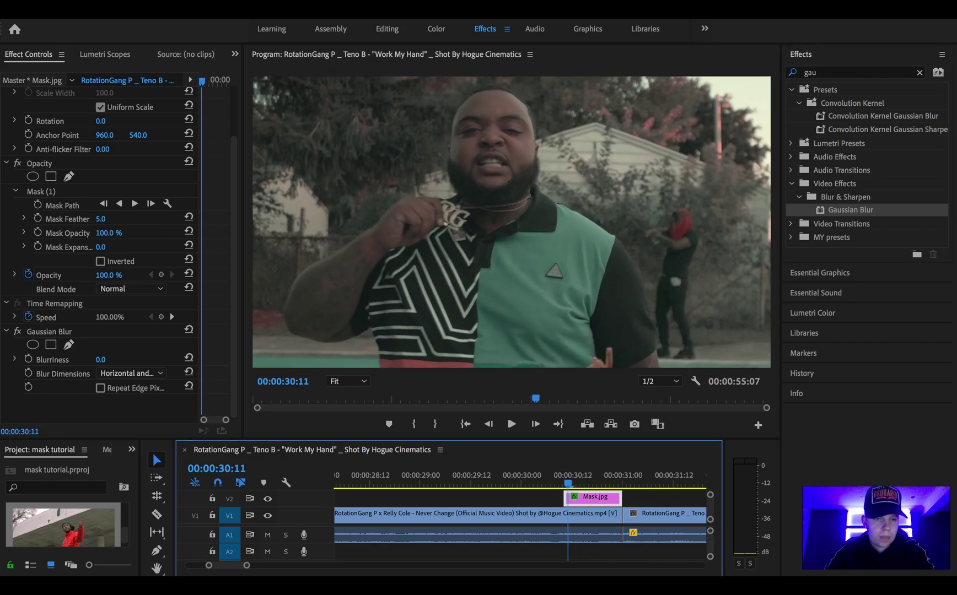
pyautogui.press('Left')
pyautogui.press('Left')
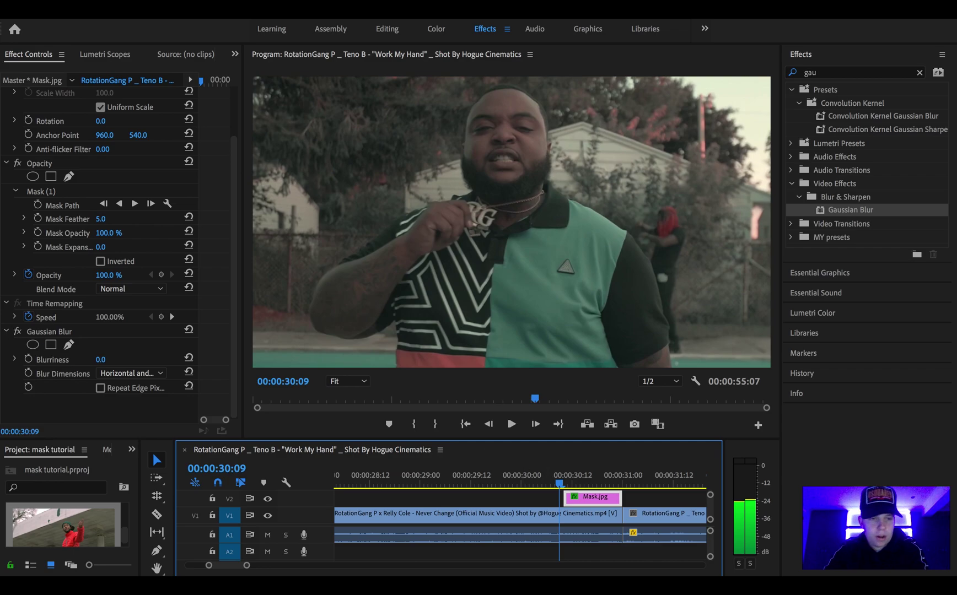
pyautogui.click(29, 360)
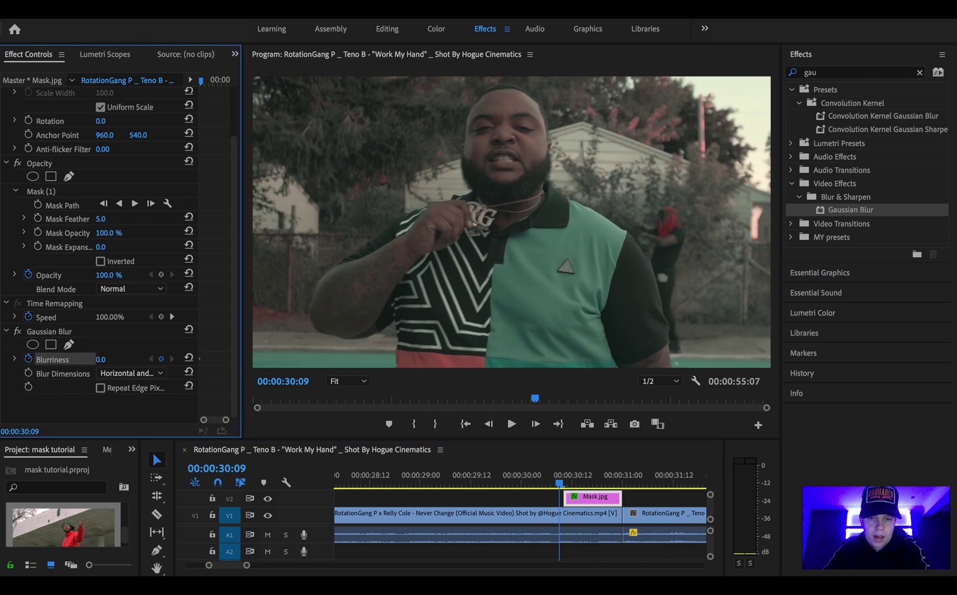
pyautogui.moveTo(581, 477)
pyautogui.mouseDown()
pyautogui.moveTo(573, 481)
pyautogui.moveTo(593, 484)
pyautogui.moveTo(586, 489)
pyautogui.mouseUp()
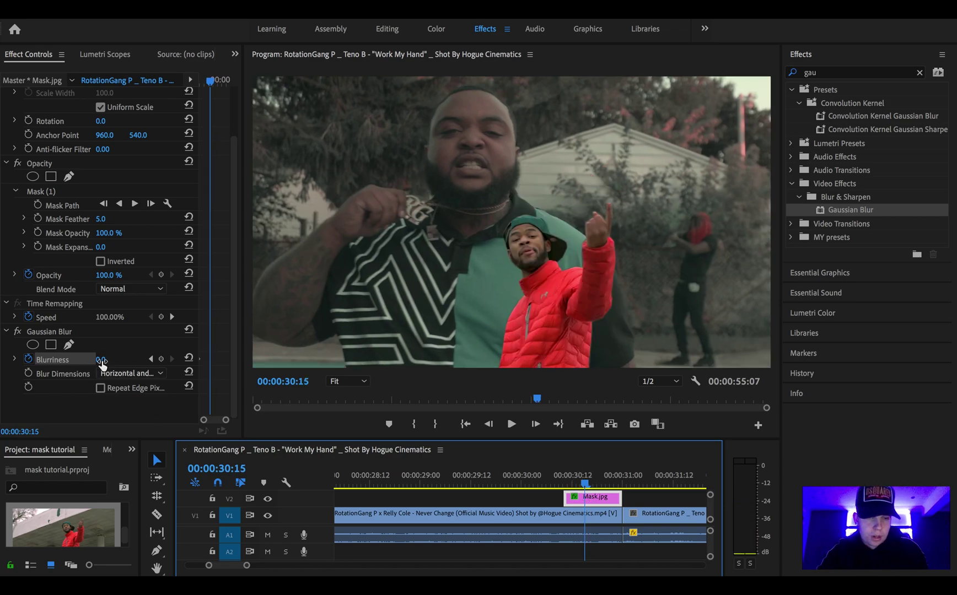
pyautogui.moveTo(101, 360)
pyautogui.mouseDown()
pyautogui.moveTo(127, 359)
pyautogui.moveTo(110, 360)
pyautogui.mouseUp()
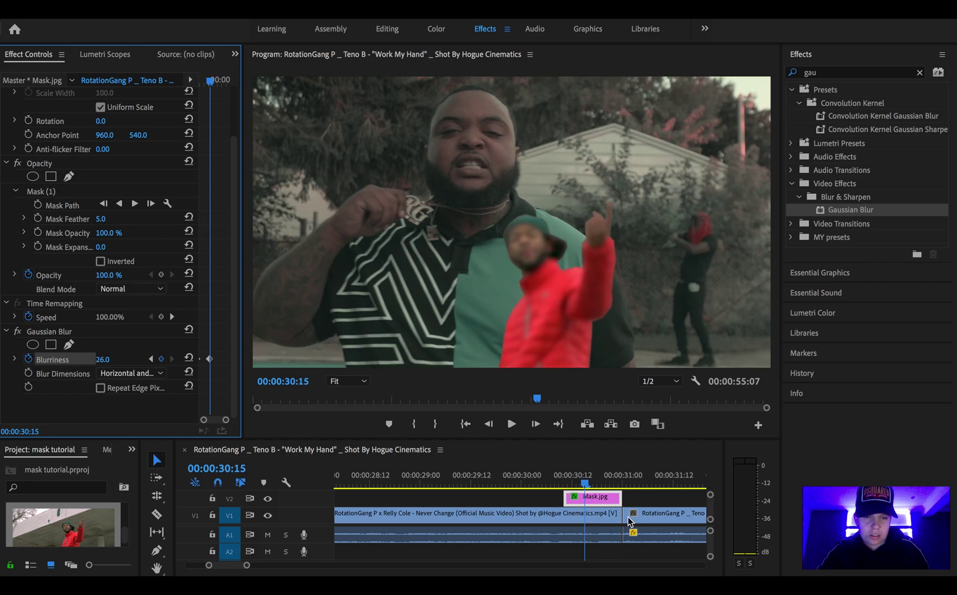
pyautogui.moveTo(588, 487); pyautogui.dragTo(595, 485)
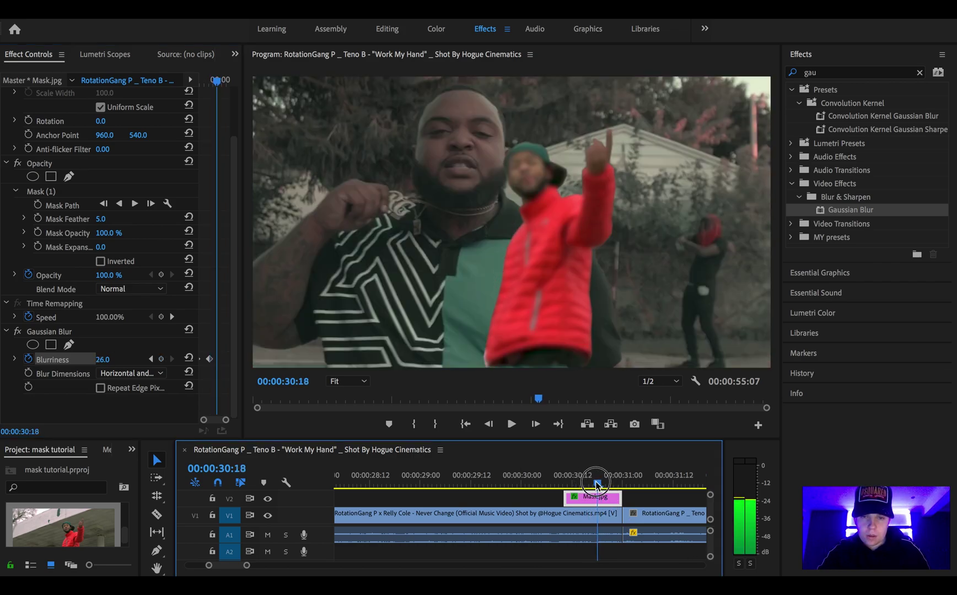
pyautogui.moveTo(596, 485); pyautogui.dragTo(588, 485)
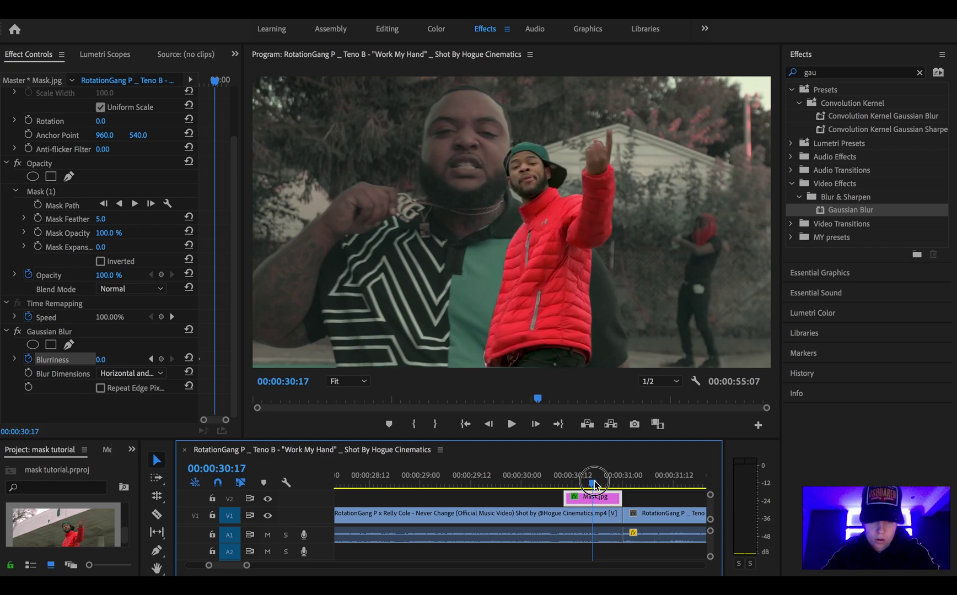
pyautogui.click(29, 359)
pyautogui.click(587, 322)
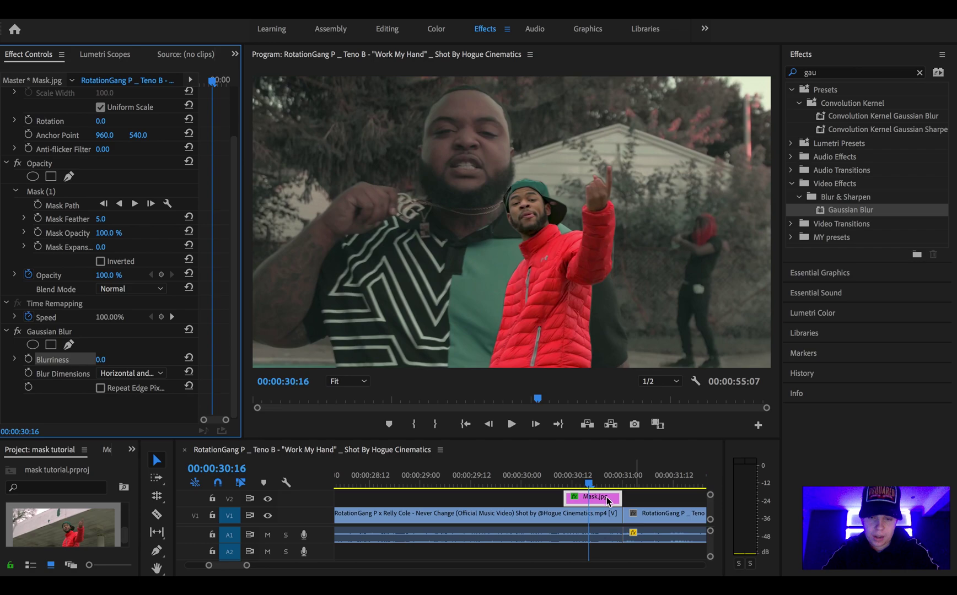
# Step: Set the Gaussian Blur's Blurriness on Mask.jpg to 34.0 with the playhead at 00:00:30:15
pyautogui.moveTo(589, 478); pyautogui.dragTo(567, 477)
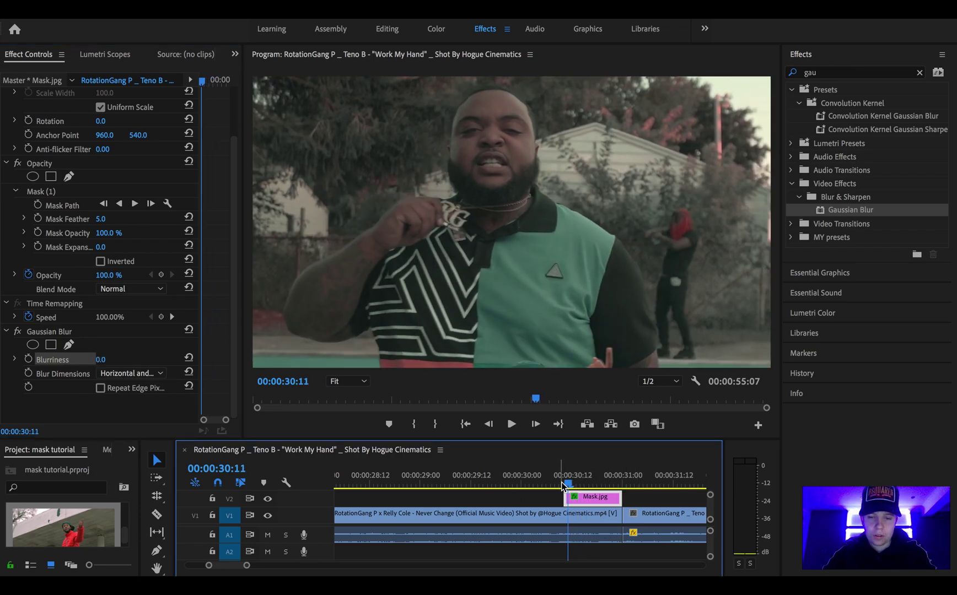
pyautogui.click(584, 480)
pyautogui.moveTo(100, 359); pyautogui.dragTo(124, 359)
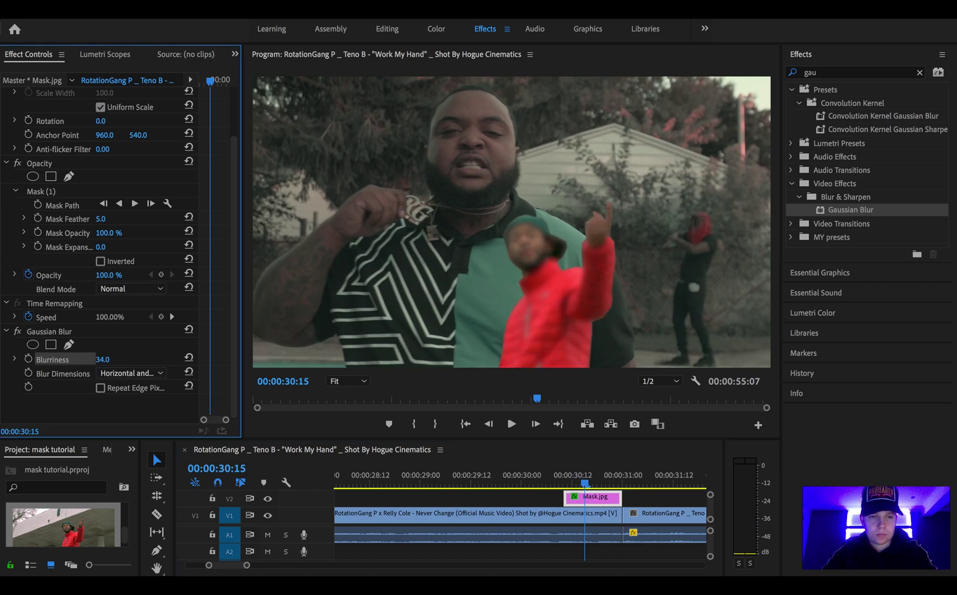
# Step: Keyframe the Blurriness at 34.0 on 00:00:30:16 and at 0.0 on 00:00:30:17
pyautogui.click(568, 483)
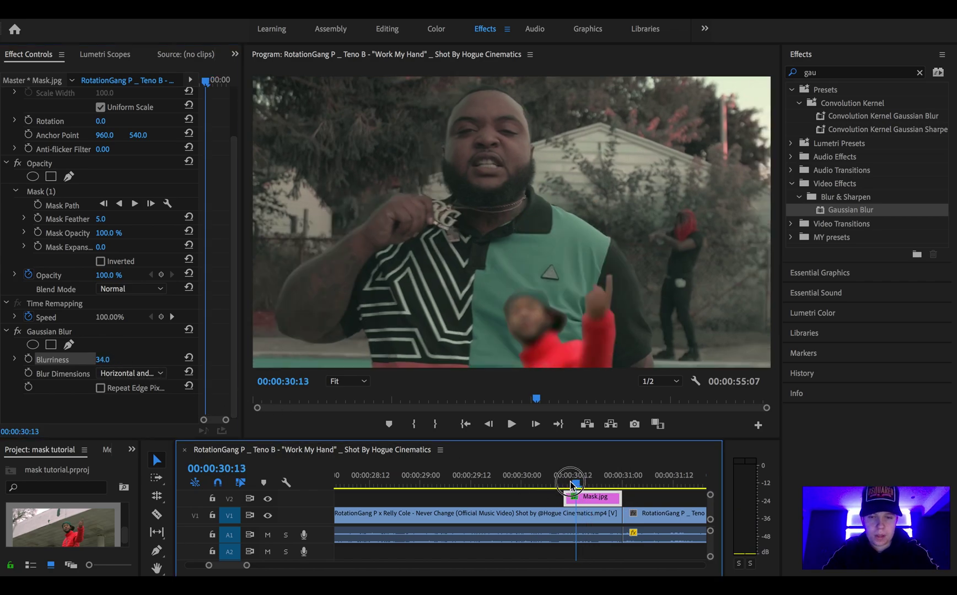
pyautogui.moveTo(568, 483); pyautogui.dragTo(589, 483)
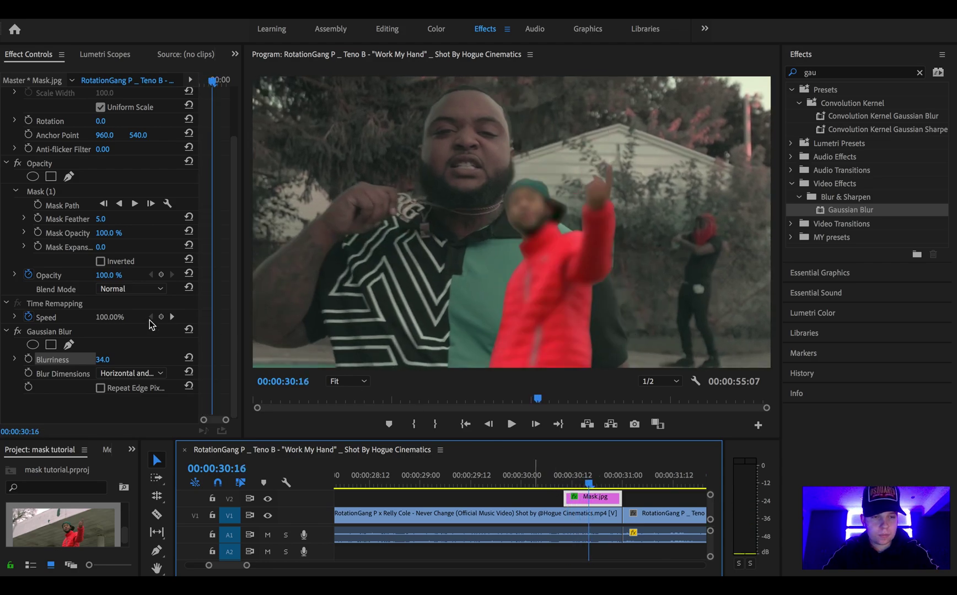
pyautogui.click(29, 359)
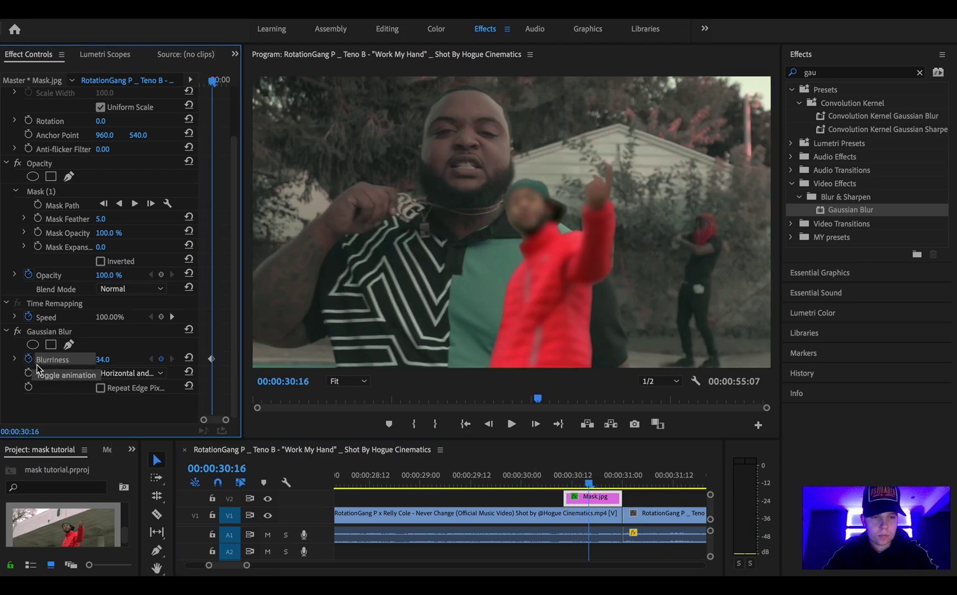
pyautogui.press('Right')
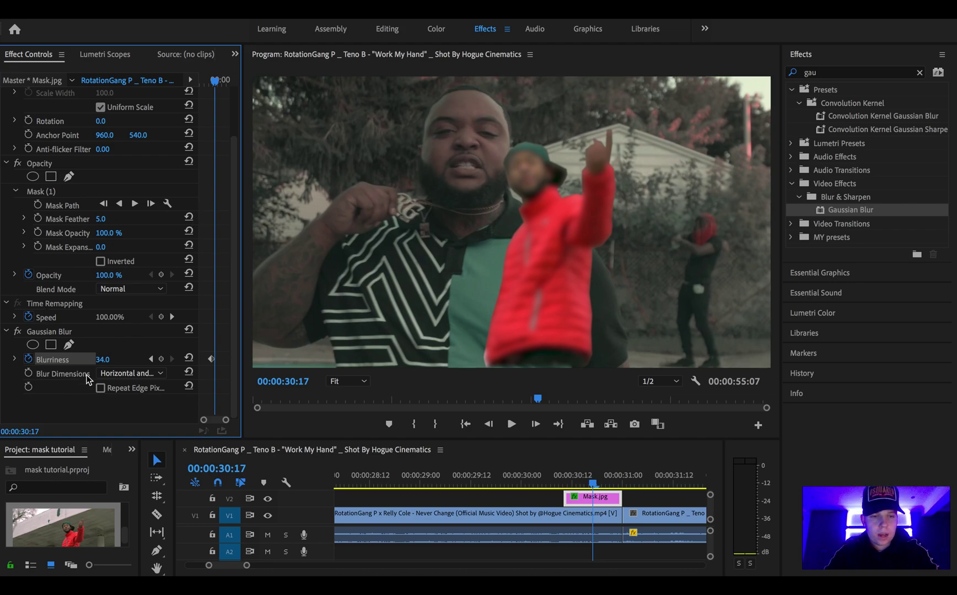
pyautogui.moveTo(106, 364); pyautogui.dragTo(83, 363)
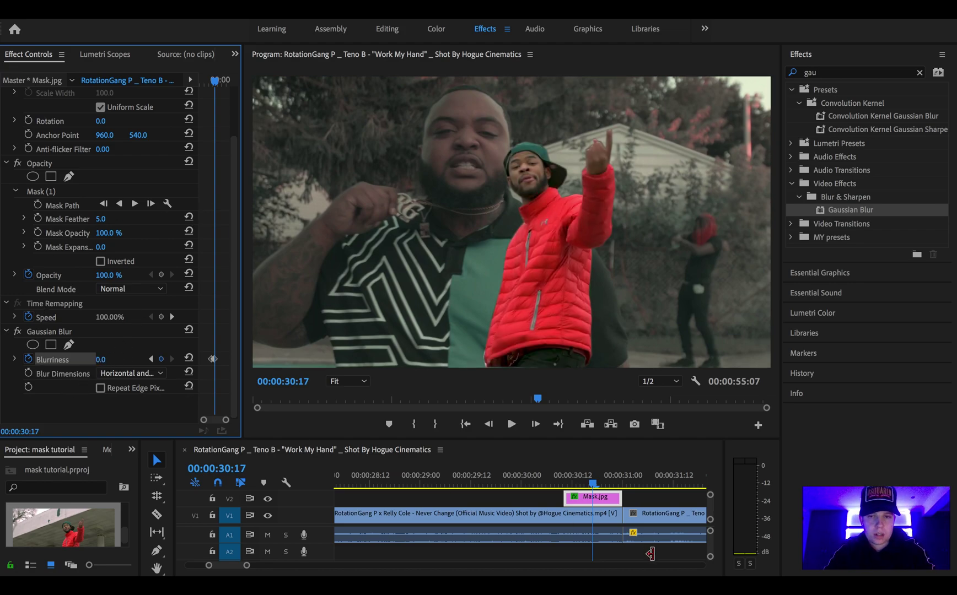
# Step: Play back the blurred cutout transition from before Mask.jpg through the cut into the next clip
pyautogui.moveTo(594, 483); pyautogui.dragTo(568, 488)
pyautogui.press('space')
pyautogui.moveTo(534, 481); pyautogui.dragTo(391, 467)
pyautogui.click(413, 516)
pyautogui.click(359, 483)
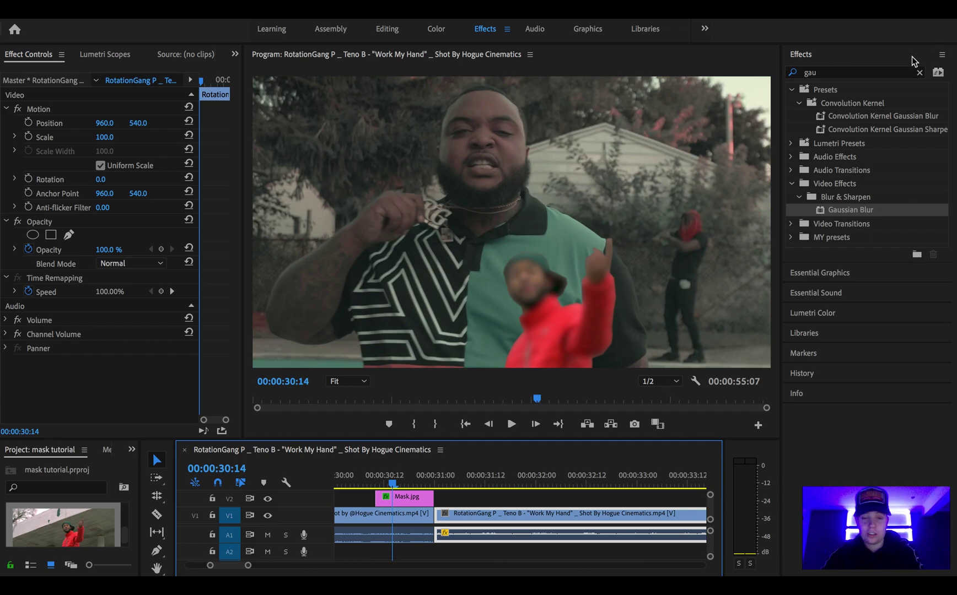
pyautogui.moveTo(396, 480); pyautogui.dragTo(363, 475)
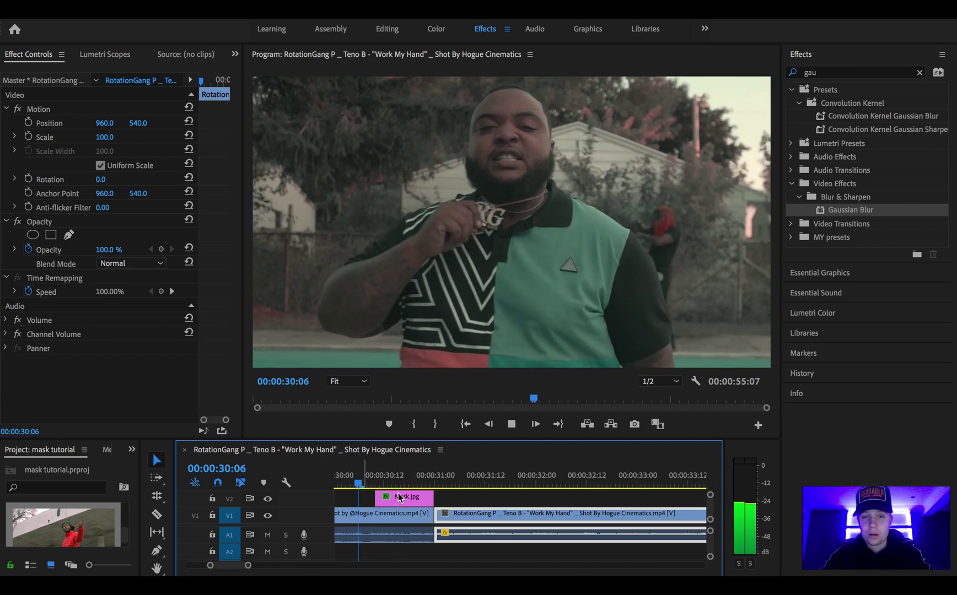
pyautogui.press('space')
# Step: Delete the Gaussian Blur effect from the Mask.jpg clip on V2
pyautogui.moveTo(248, 568)
pyautogui.mouseDown()
pyautogui.moveTo(270, 566)
pyautogui.moveTo(261, 565)
pyautogui.mouseUp()
pyautogui.click(485, 482)
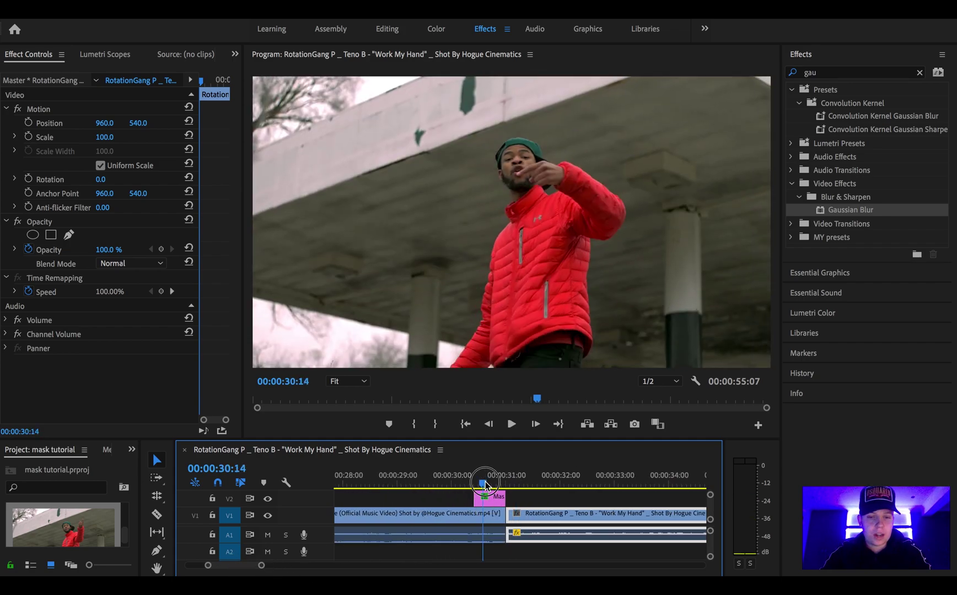
pyautogui.moveTo(485, 482); pyautogui.dragTo(480, 485)
pyautogui.click(482, 503)
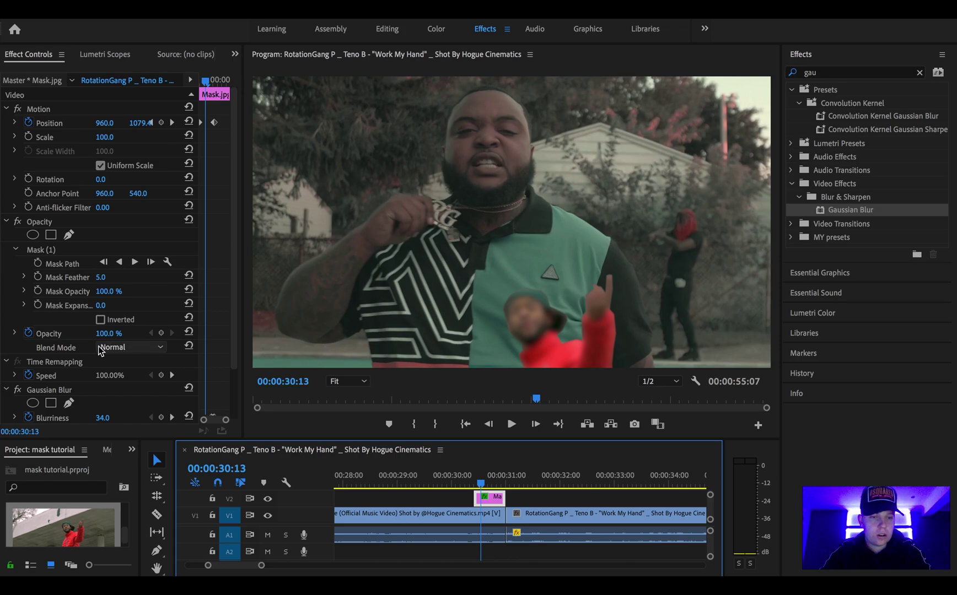
pyautogui.scroll(-2, 61, 325)
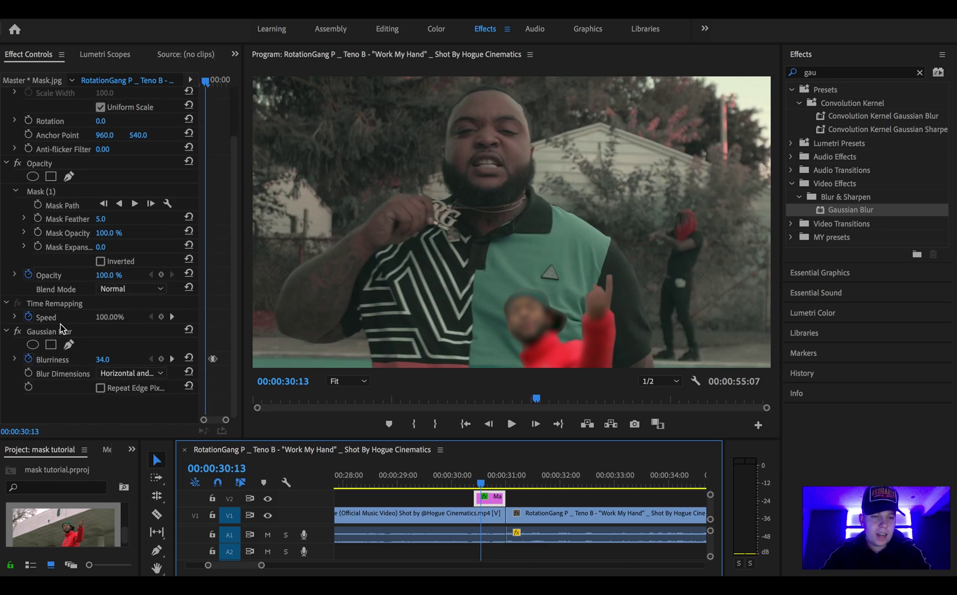
pyautogui.click(59, 328)
pyautogui.press('Delete')
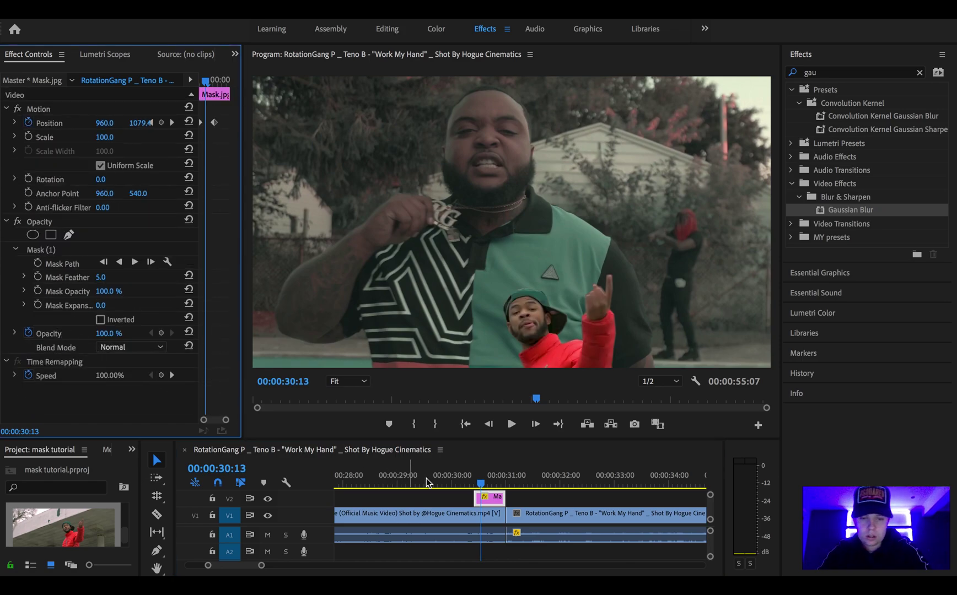
# Step: Replace the Mask.jpg clip with a linked After Effects composition and switch to After Effects
pyautogui.rightClick(496, 503)
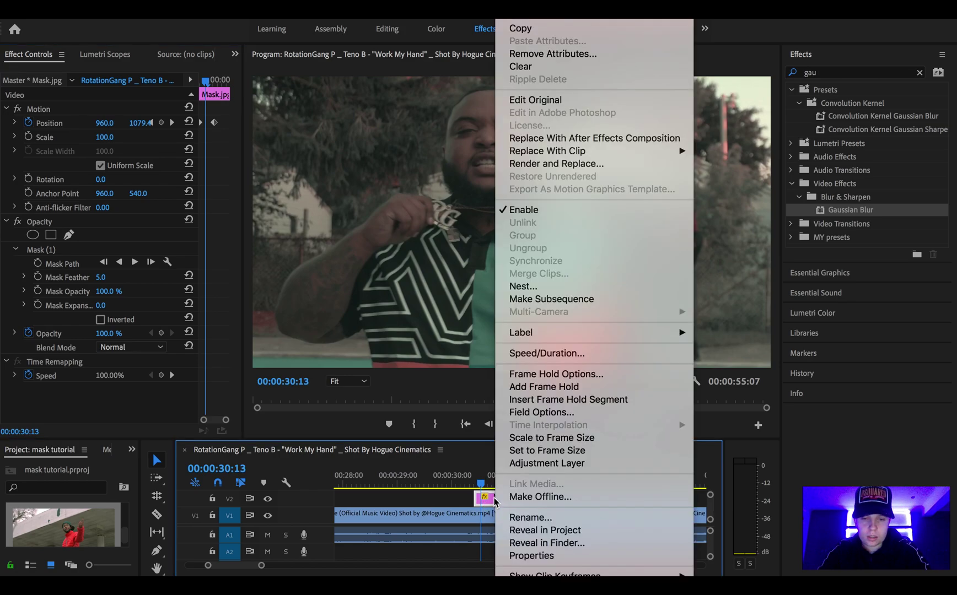
pyautogui.click(539, 140)
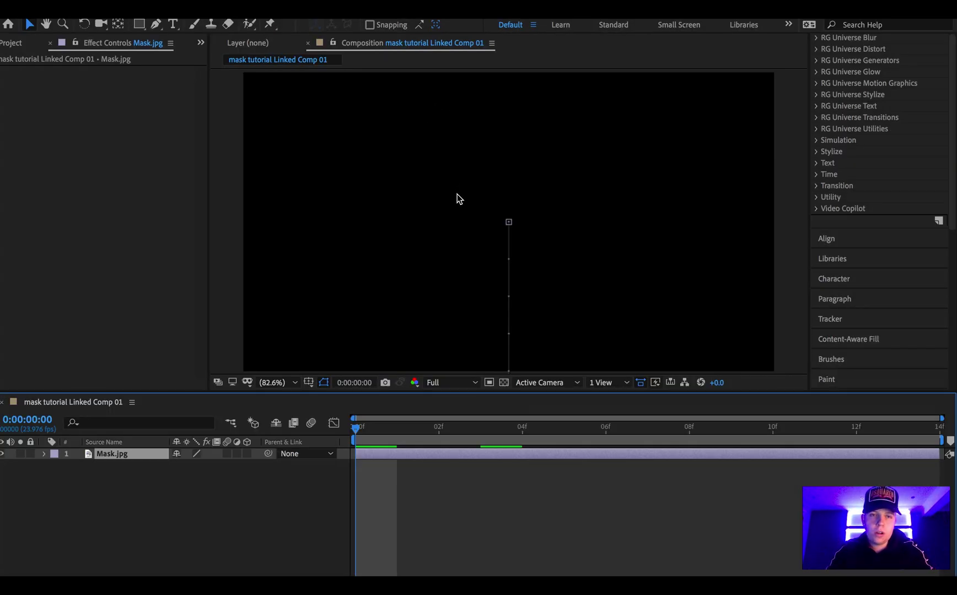
pyautogui.moveTo(357, 431); pyautogui.dragTo(269, 453)
# Step: Find the uni.Ecto effect, apply it to the Mask.jpg layer and check the glow at frame 5
pyautogui.scroll(5, 932, 121)
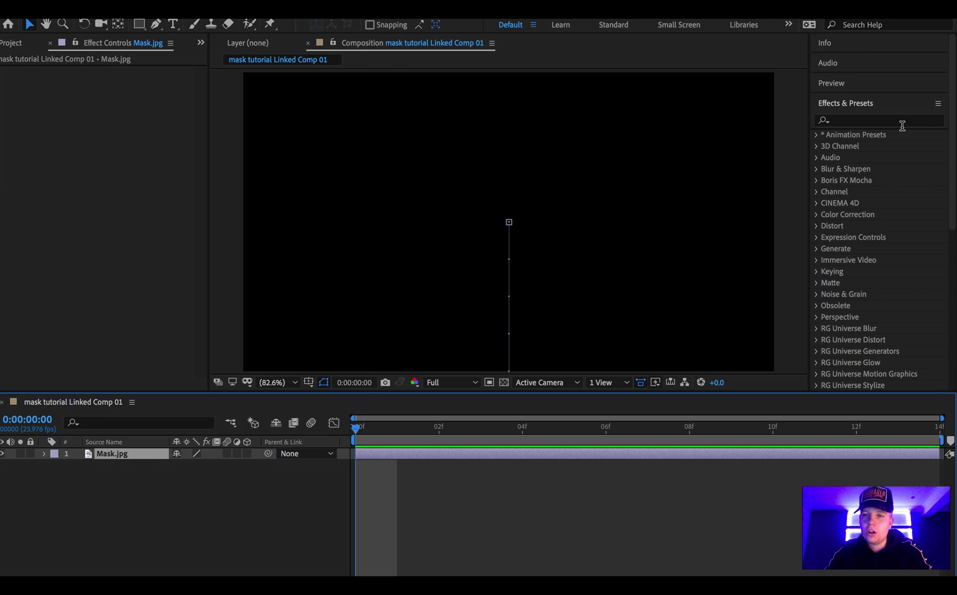
pyautogui.click(899, 126)
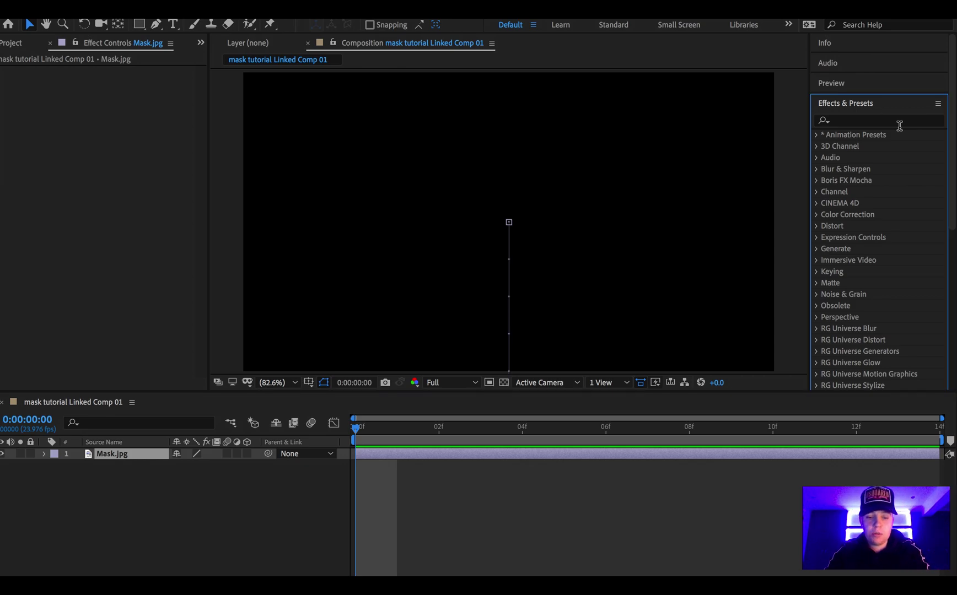
pyautogui.press('c')
pyautogui.click(891, 120)
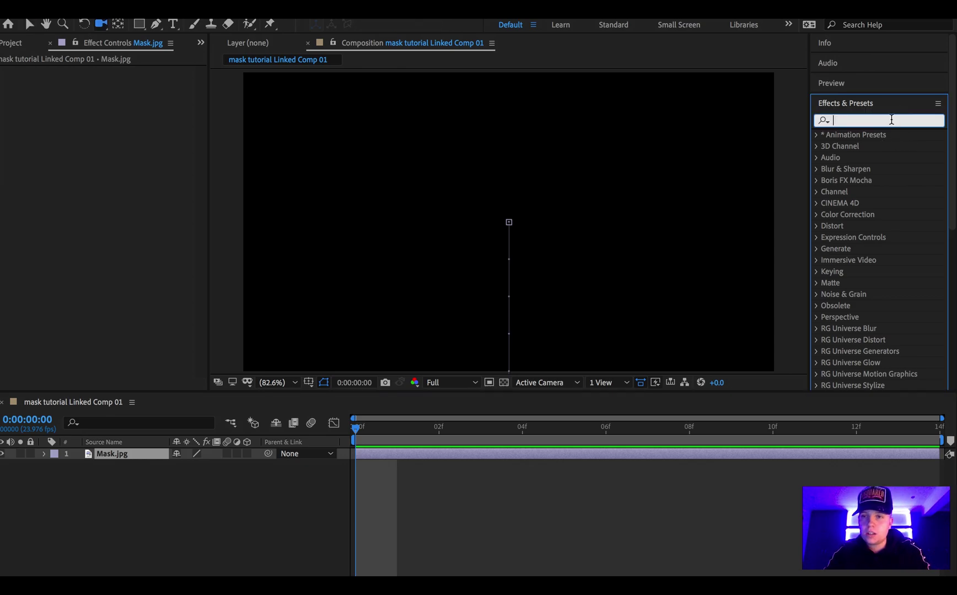
pyautogui.write('ecto')
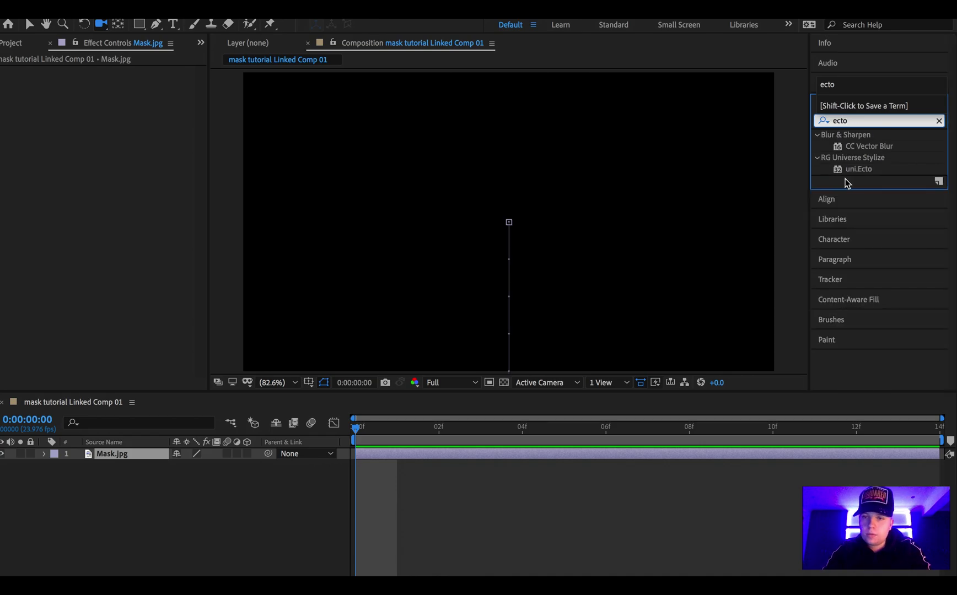
pyautogui.moveTo(891, 171); pyautogui.dragTo(130, 462)
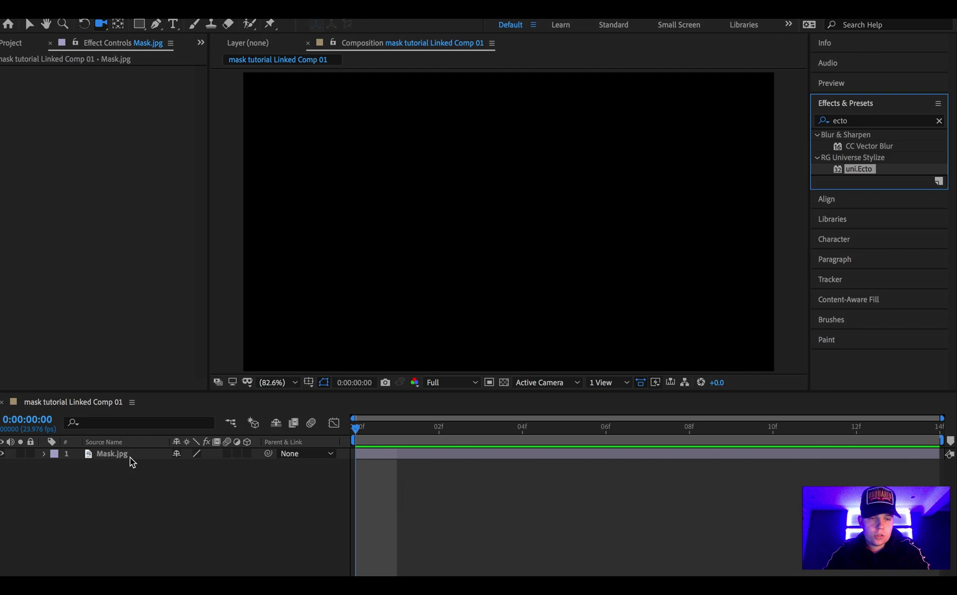
pyautogui.moveTo(361, 429); pyautogui.dragTo(563, 431)
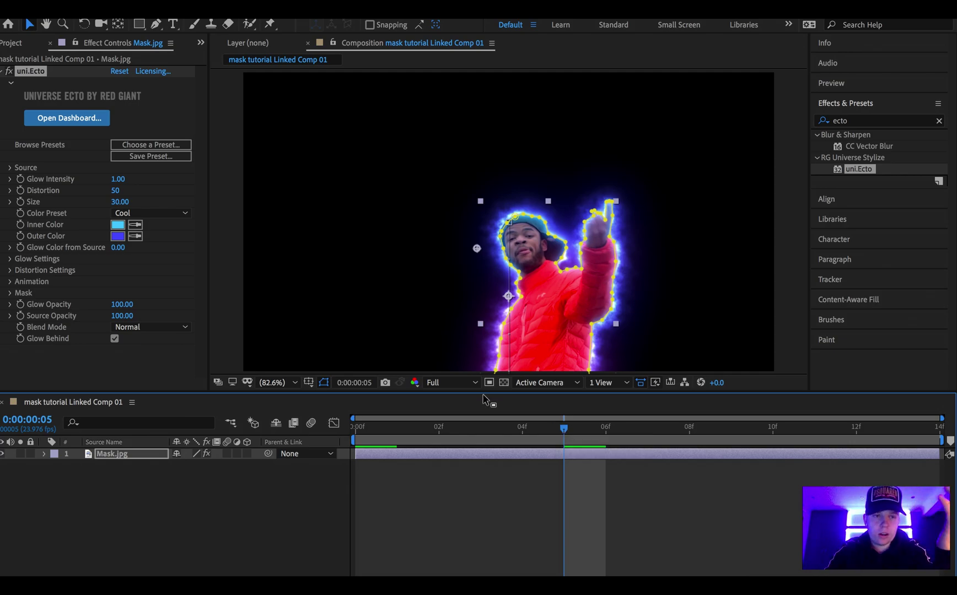
# Step: Set the uni.Ecto Outer Color to purple C249FD and the Distortion to 34, checking the glow at frame 10
pyautogui.click(118, 236)
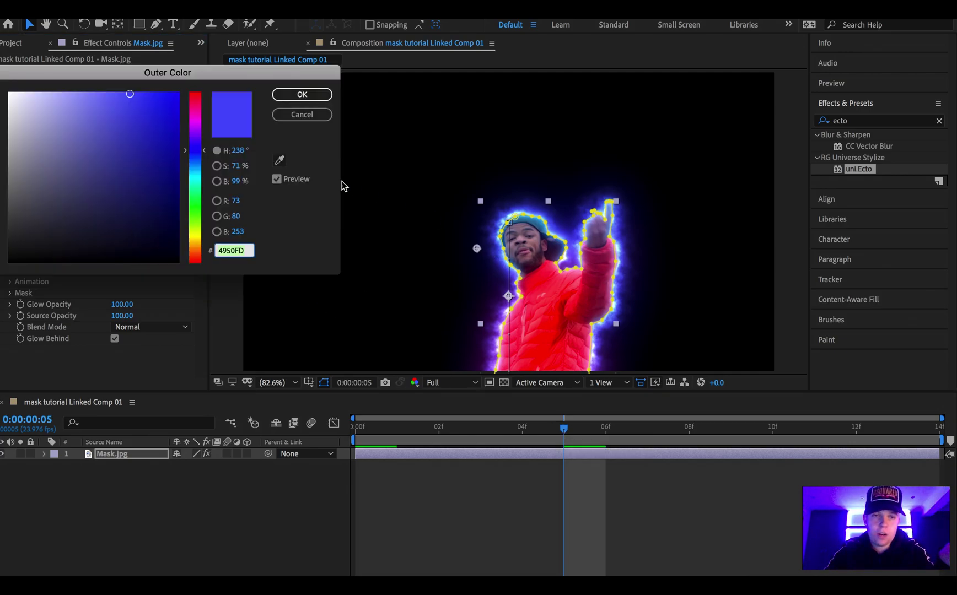
pyautogui.moveTo(194, 150)
pyautogui.mouseDown()
pyautogui.moveTo(196, 111)
pyautogui.moveTo(198, 130)
pyautogui.mouseUp()
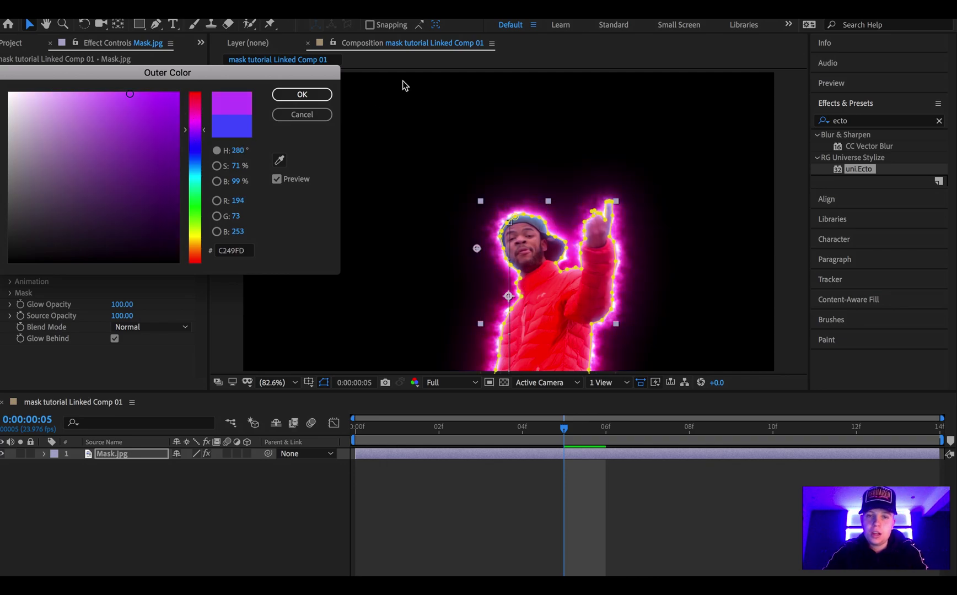
pyautogui.click(312, 96)
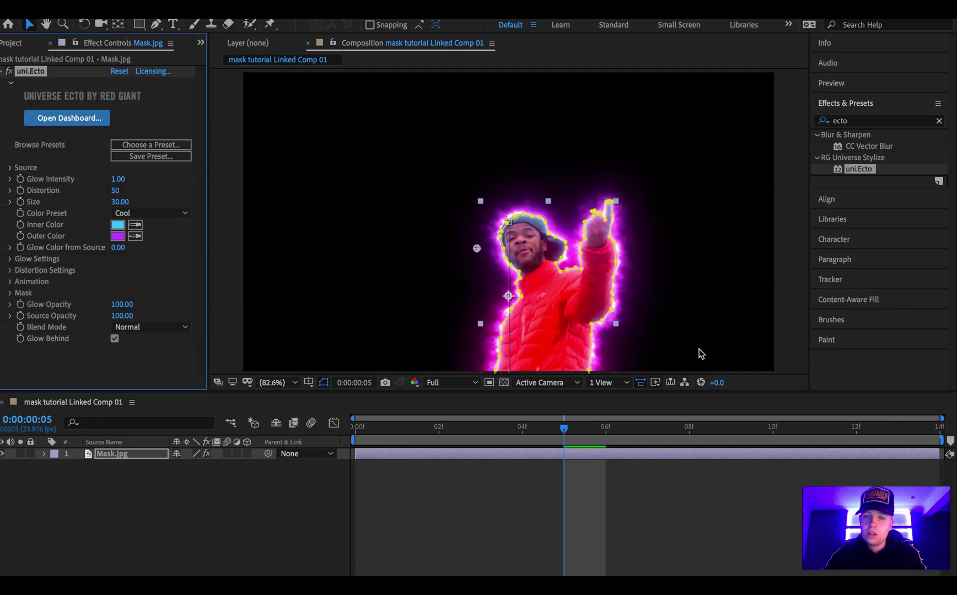
pyautogui.moveTo(569, 433); pyautogui.dragTo(770, 424)
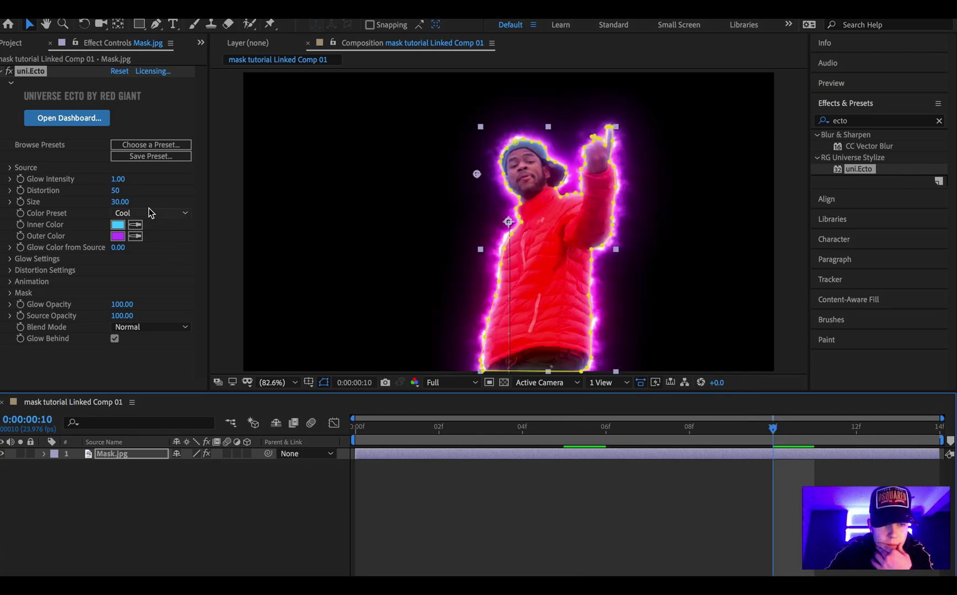
pyautogui.moveTo(117, 190)
pyautogui.mouseDown()
pyautogui.moveTo(96, 197)
pyautogui.moveTo(122, 190)
pyautogui.moveTo(126, 200)
pyautogui.mouseUp()
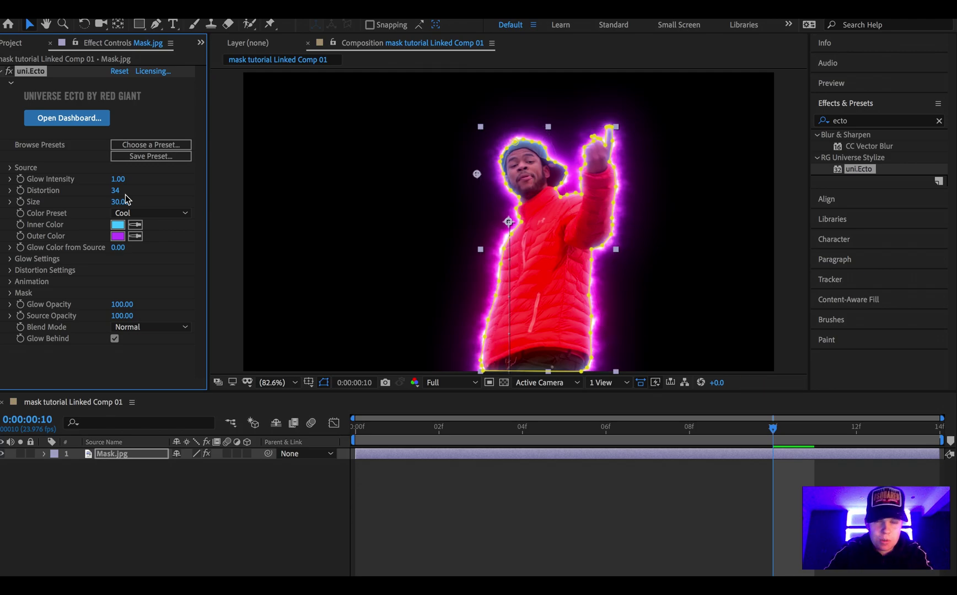
# Step: Save the After Effects project as ecg.aep in the saves folder, replacing the existing file
pyautogui.click(113, 9)
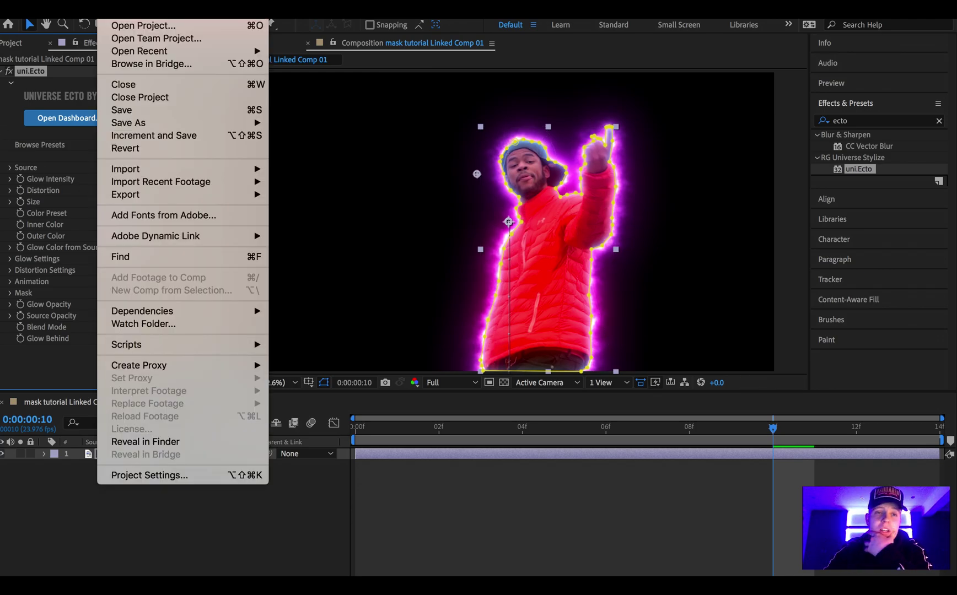
pyautogui.moveTo(161, 123)
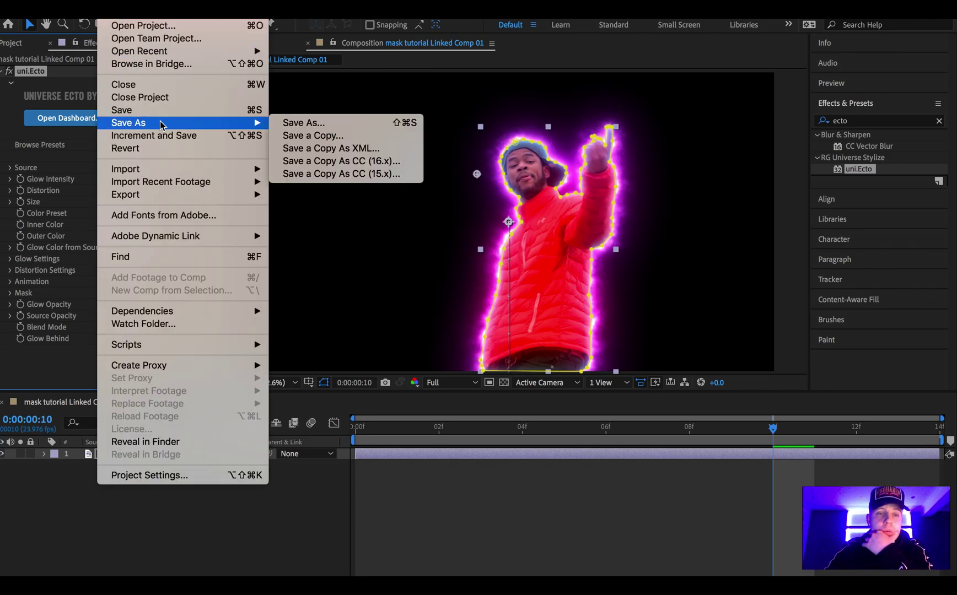
pyautogui.click(287, 122)
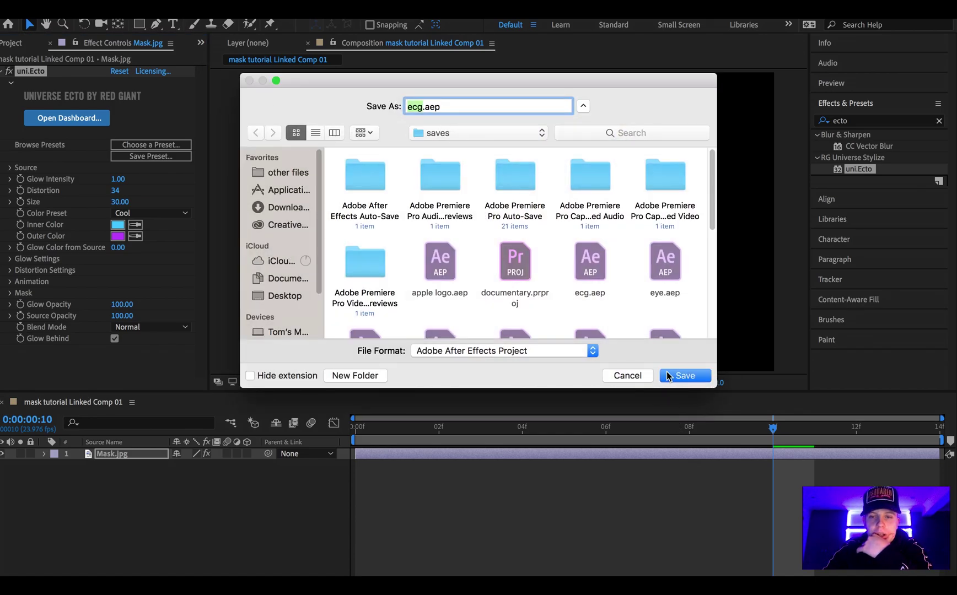
pyautogui.click(689, 375)
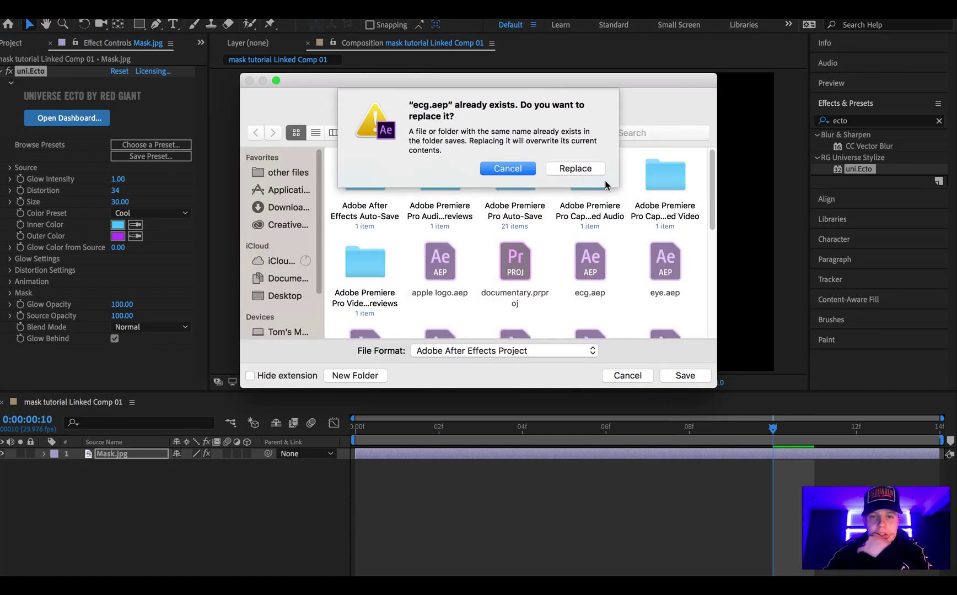
pyautogui.click(574, 168)
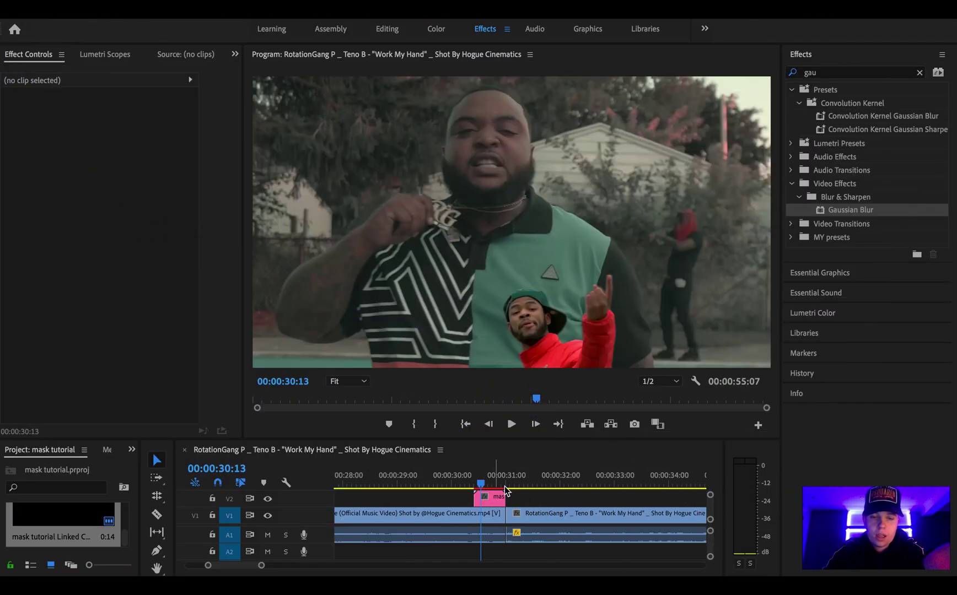
# Step: In Premiere Pro, mark in and out points around the linked comp and the cut, and render that range for preview
pyautogui.moveTo(480, 483)
pyautogui.mouseDown()
pyautogui.moveTo(467, 485)
pyautogui.moveTo(544, 480)
pyautogui.moveTo(444, 485)
pyautogui.moveTo(488, 485)
pyautogui.mouseUp()
pyautogui.press('i')
pyautogui.press('o')
pyautogui.press('Return')
pyautogui.moveTo(261, 566); pyautogui.dragTo(230, 566)
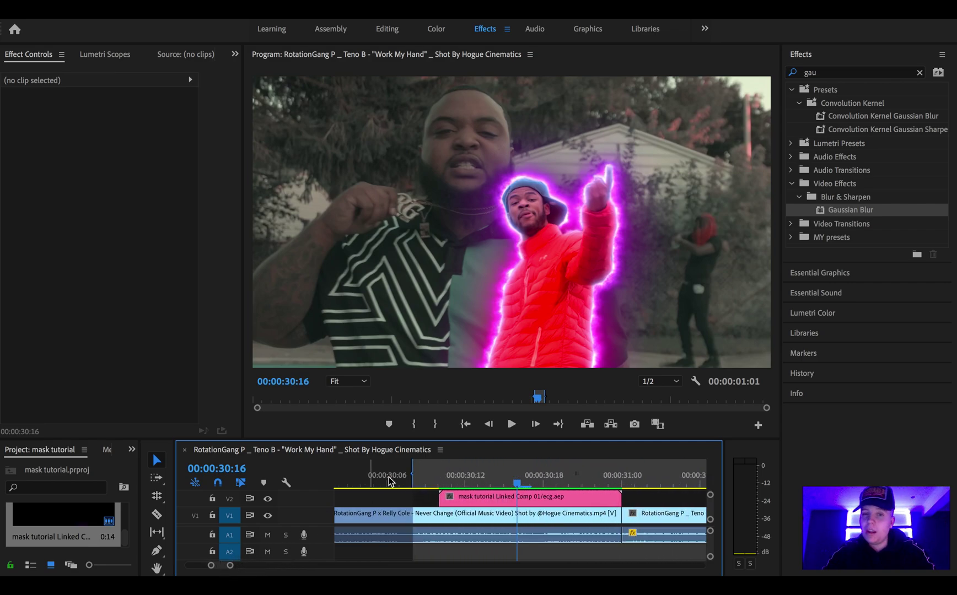
# Step: Play back the glowing cutout transition through the cut into the next clip, and return the playhead to 00:00:30:03
pyautogui.moveTo(511, 477); pyautogui.dragTo(361, 493)
pyautogui.press('space')
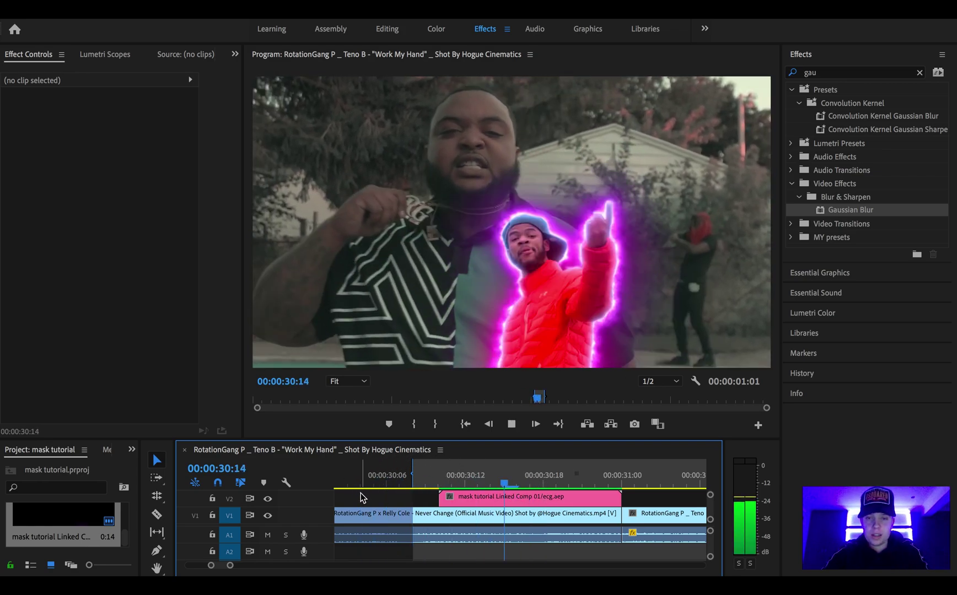
pyautogui.press('space')
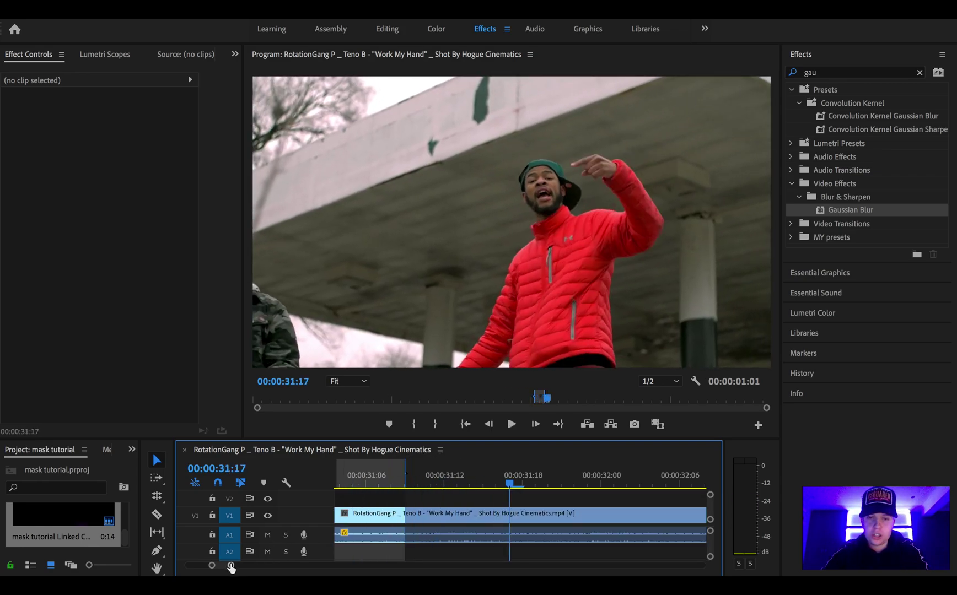
pyautogui.moveTo(230, 565); pyautogui.dragTo(258, 565)
pyautogui.moveTo(461, 483); pyautogui.dragTo(417, 471)
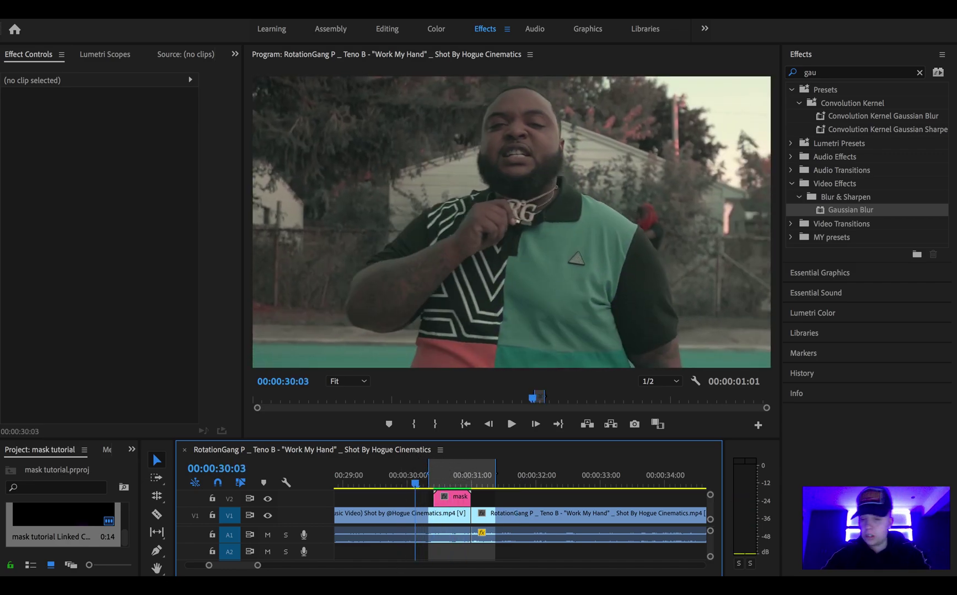